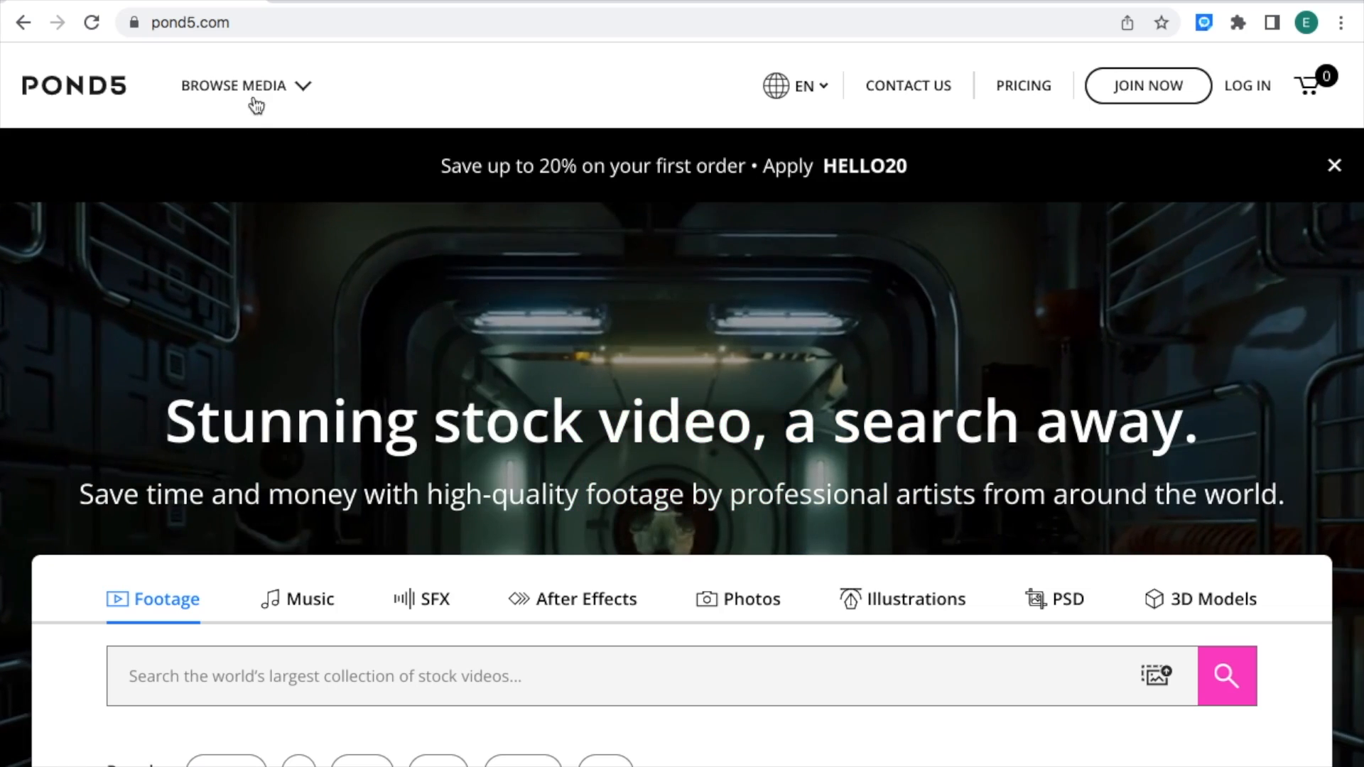
Step: Open the royalty-free music section from the media browser and search for "cowboy rodeo"
left_click(255, 101)
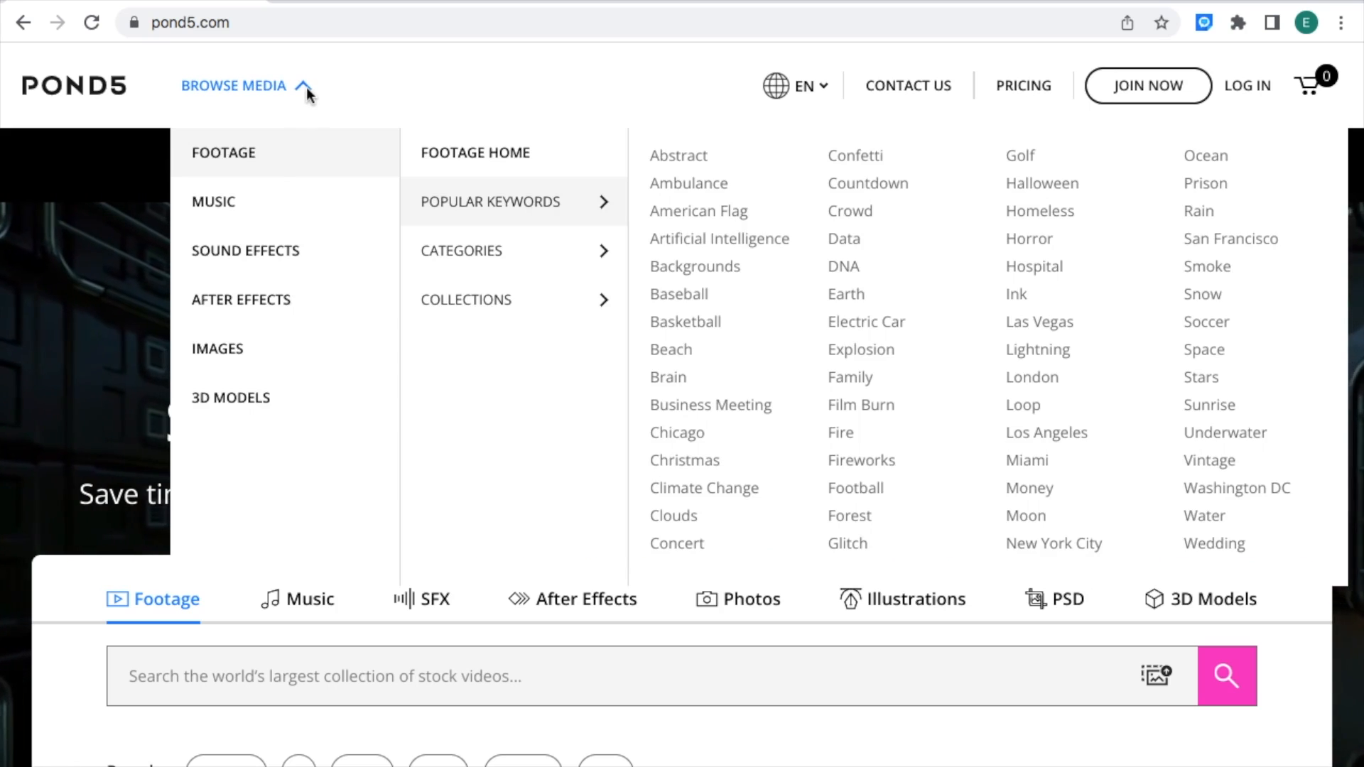
left_click(245, 203)
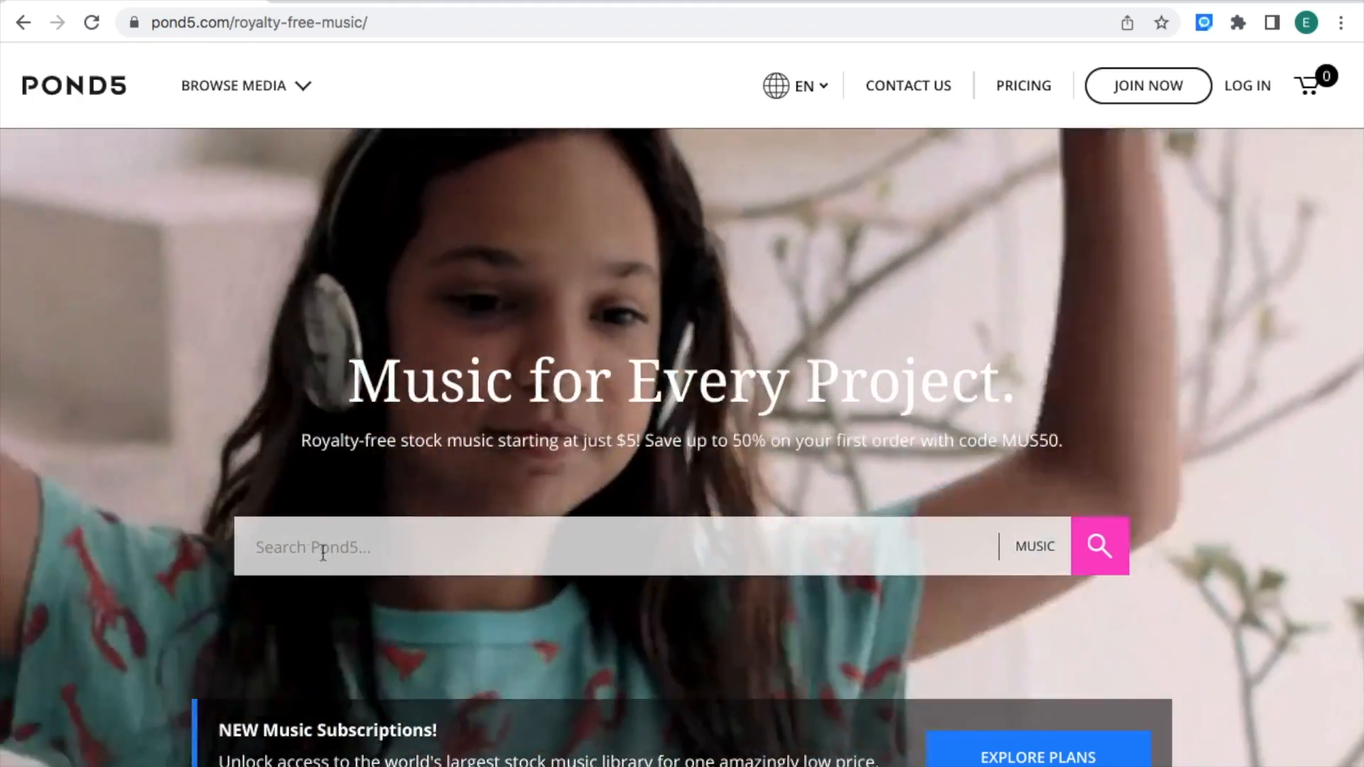
left_click(260, 547)
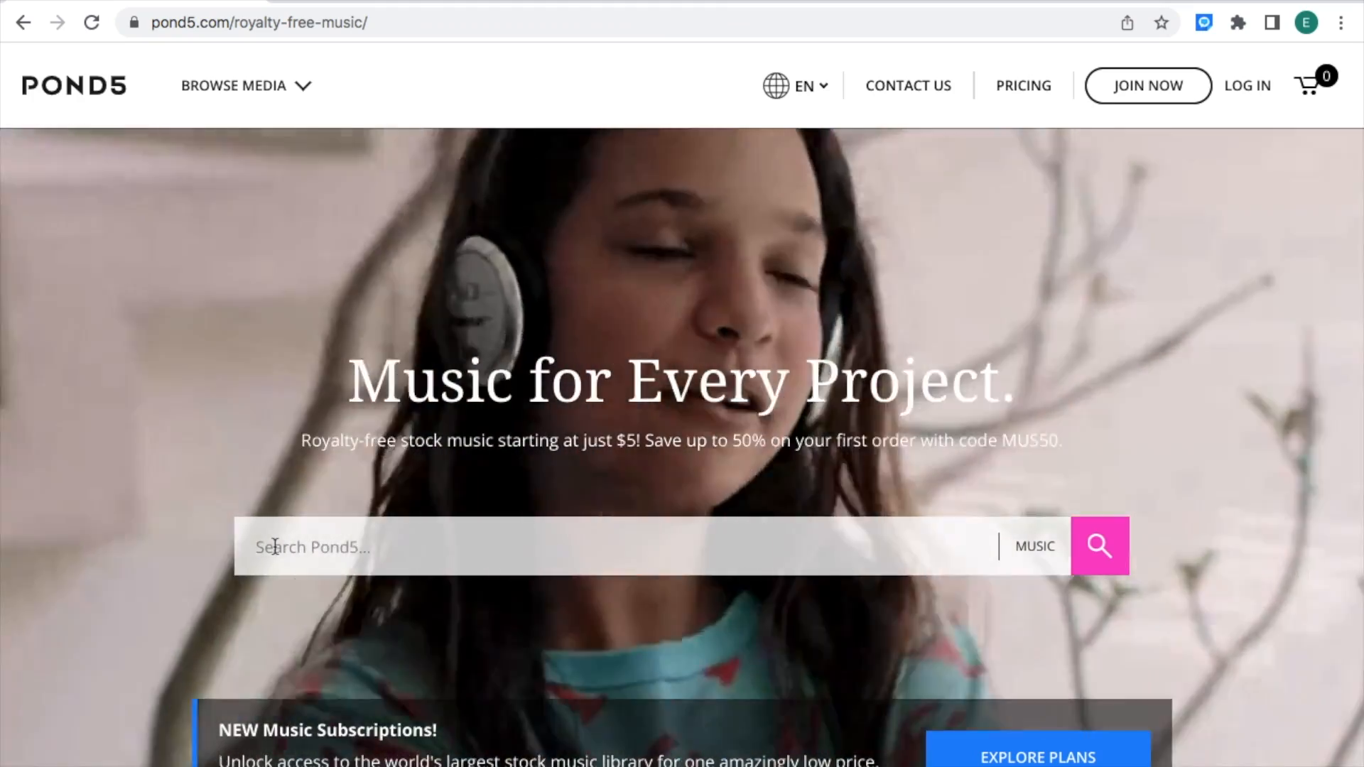
type("cow")
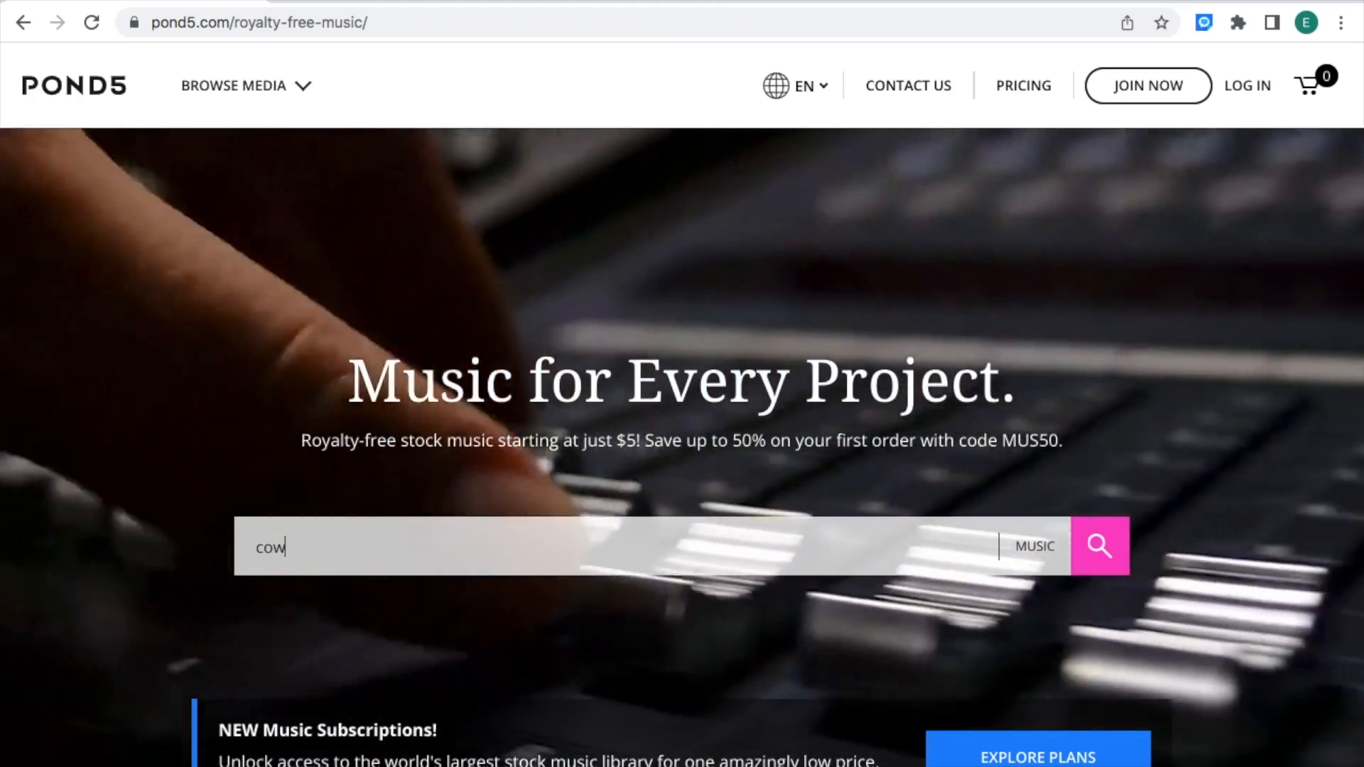
type("boy rodeo")
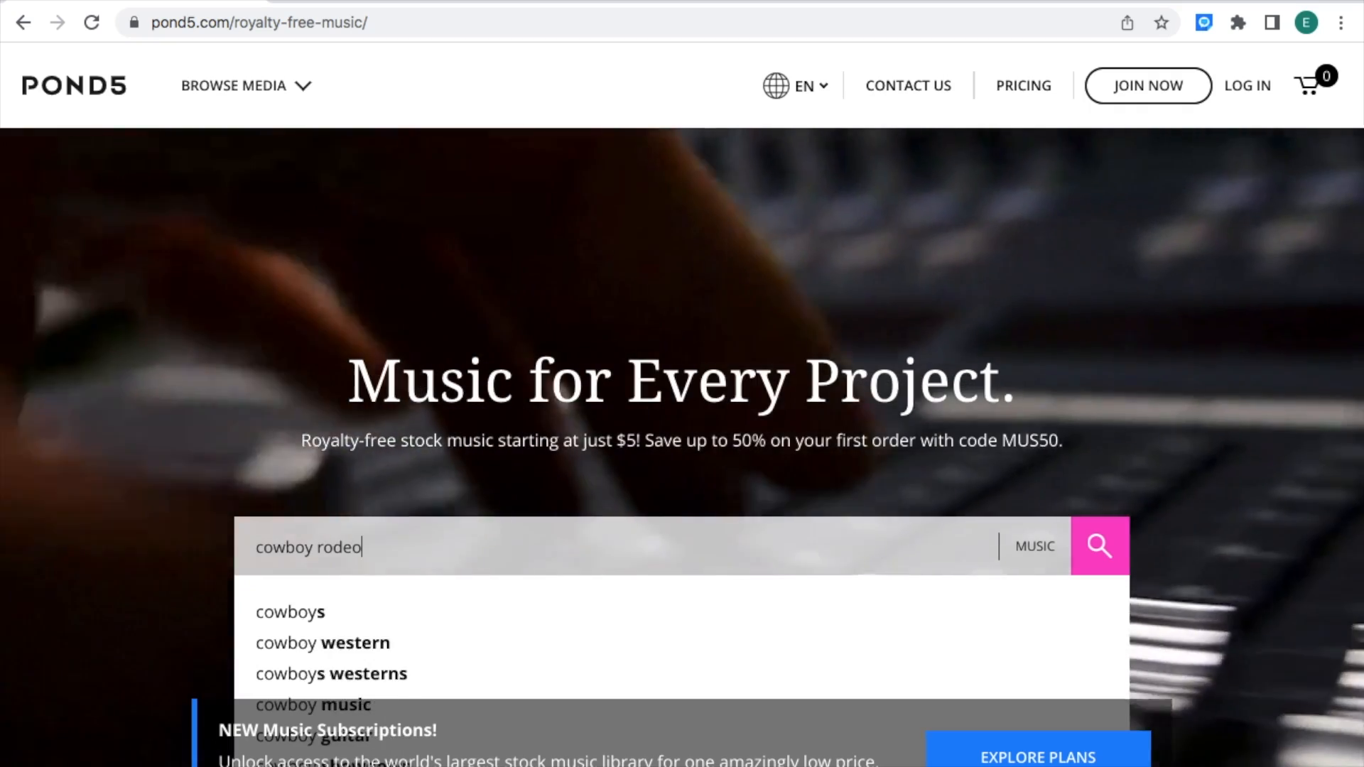
key("Return")
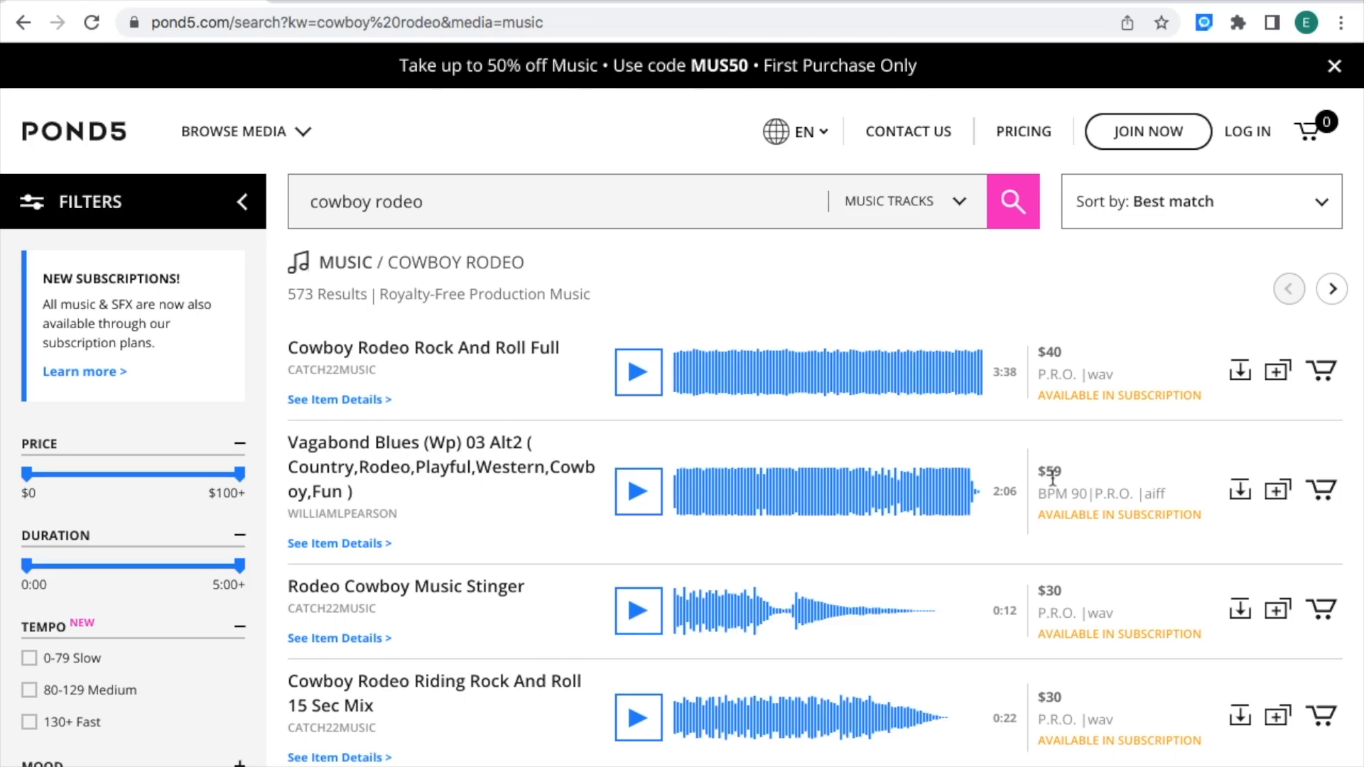
Step: Scroll the results and preview the "Country Western Cowboy" track, then stop the preview
scroll(1052, 477, "down", 3)
scroll(1052, 477, "down", 10)
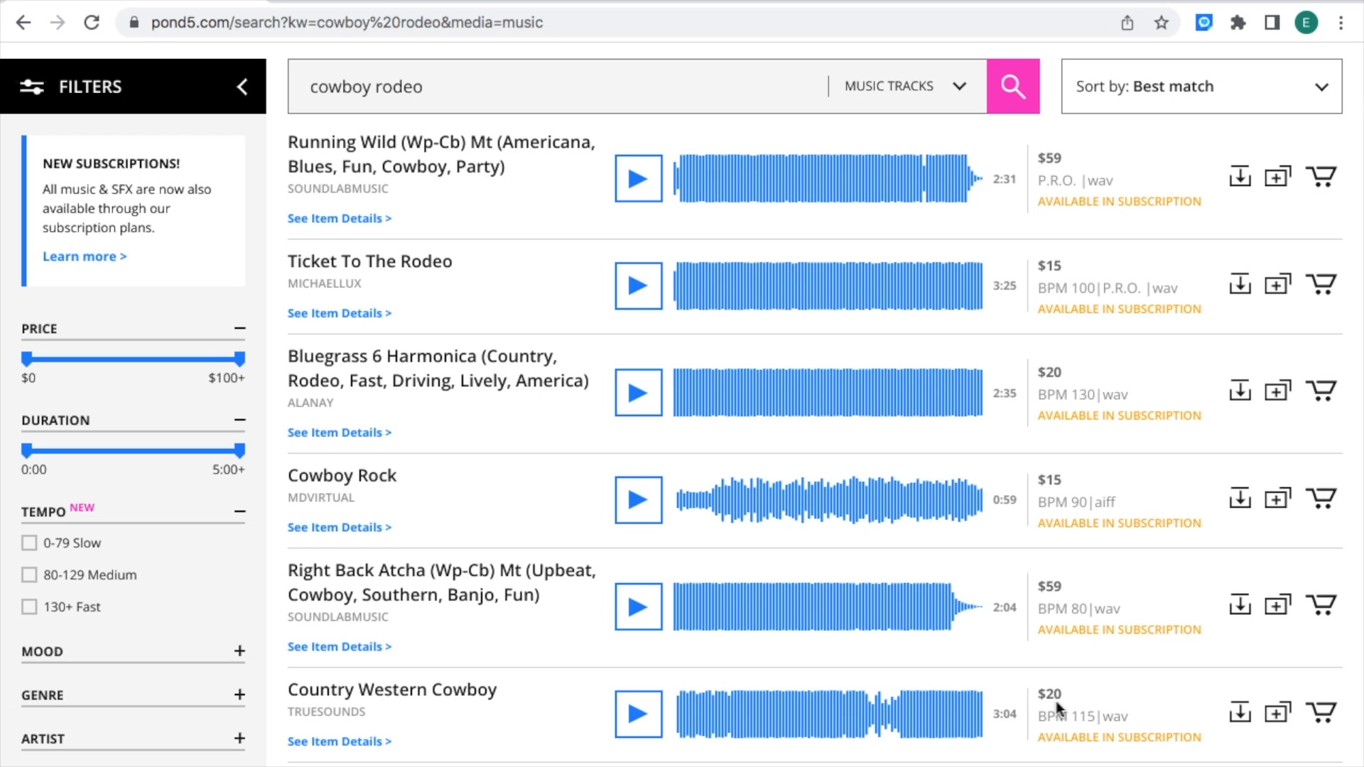
left_click(638, 716)
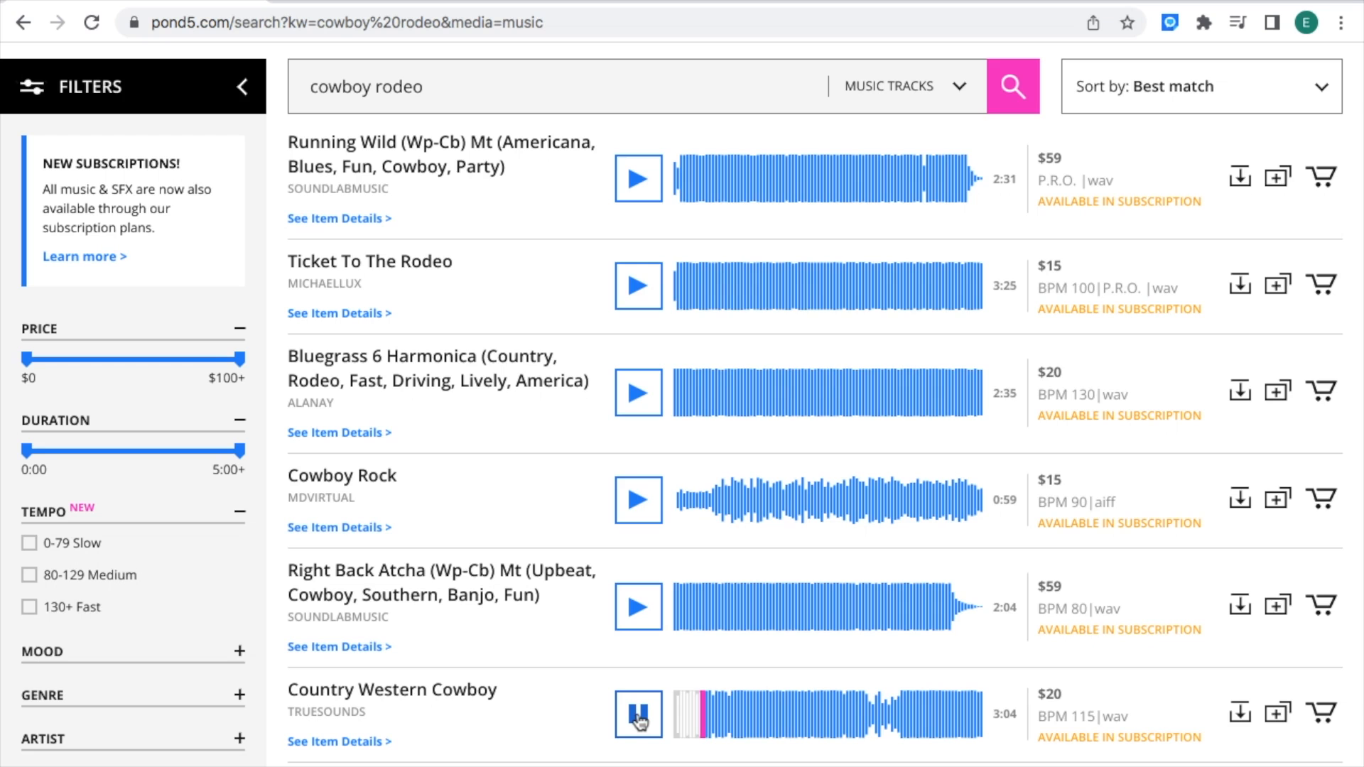
left_click(639, 716)
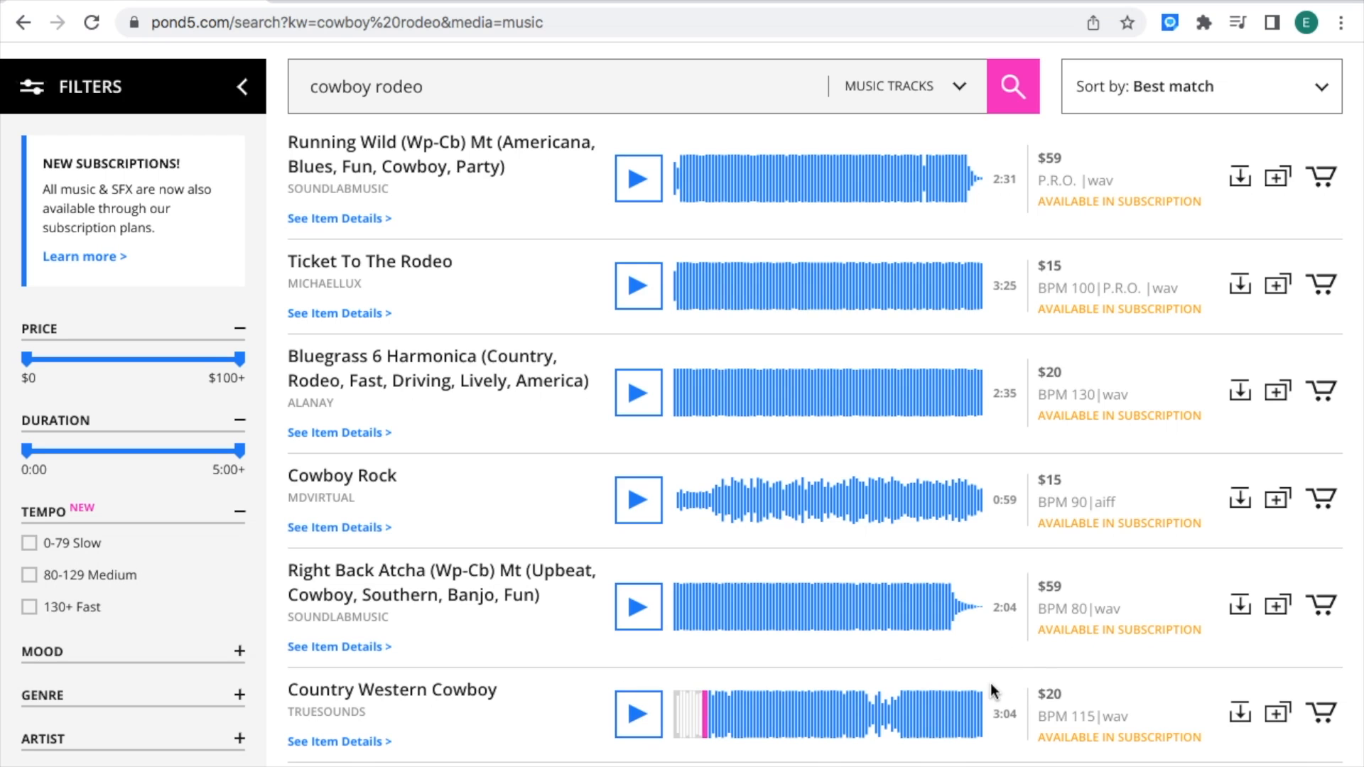
Step: Add "Country Western Cowboy" to the cart, open the cart, and choose the Individual license
left_click(1322, 713)
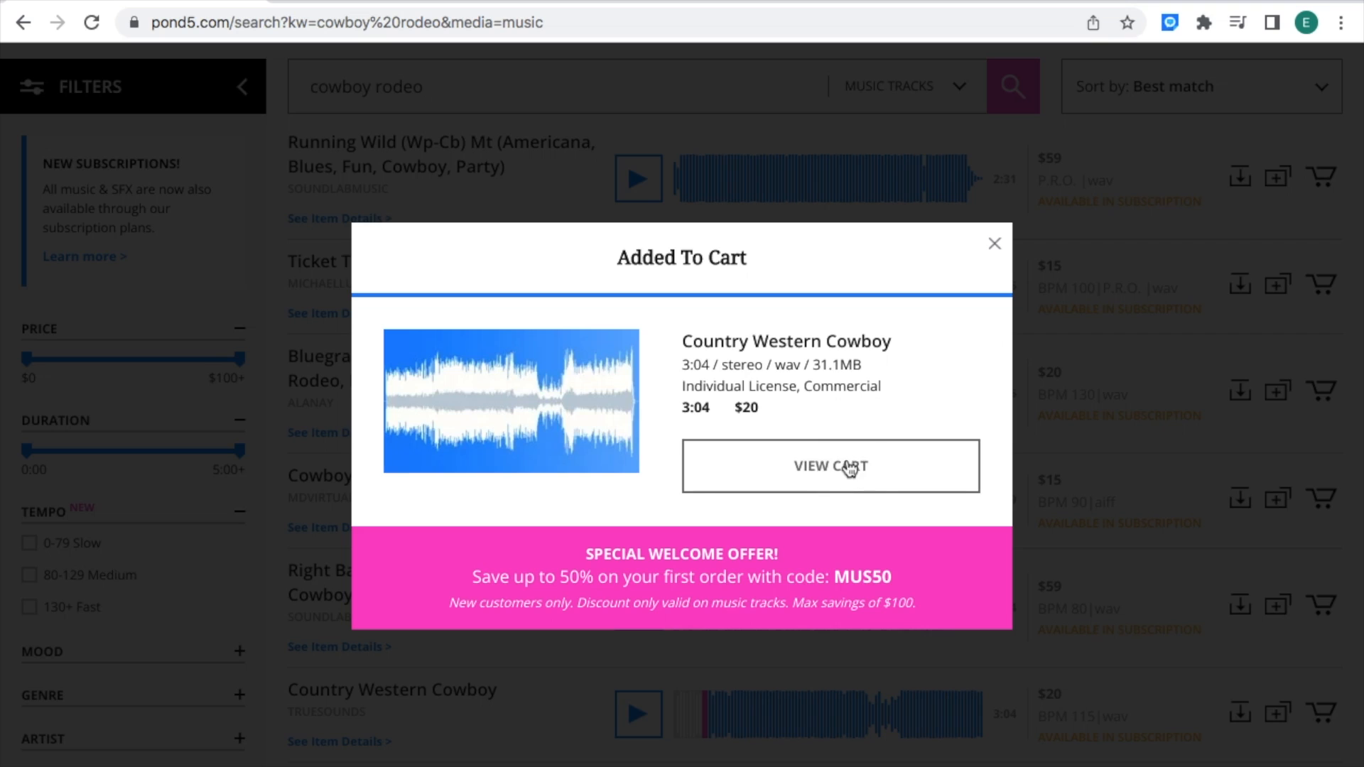
left_click(975, 463)
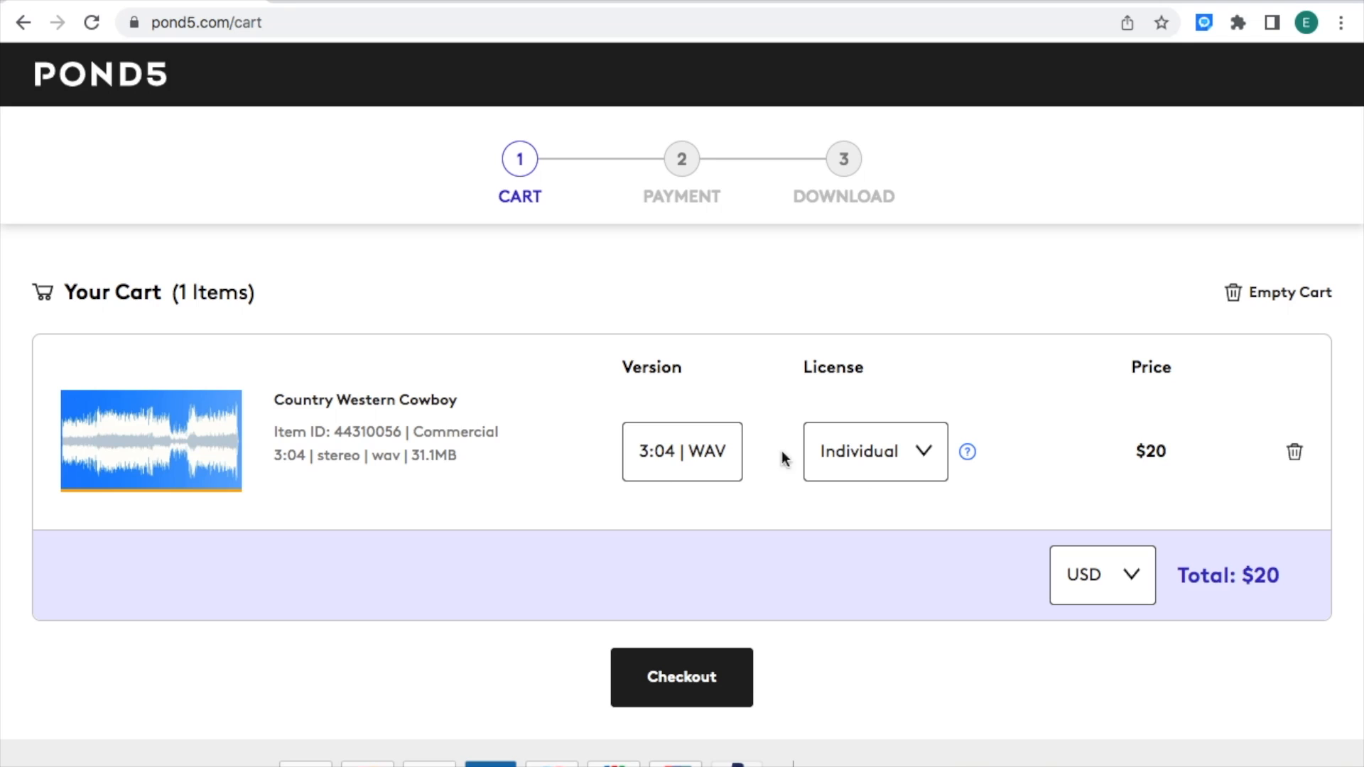
left_click(925, 456)
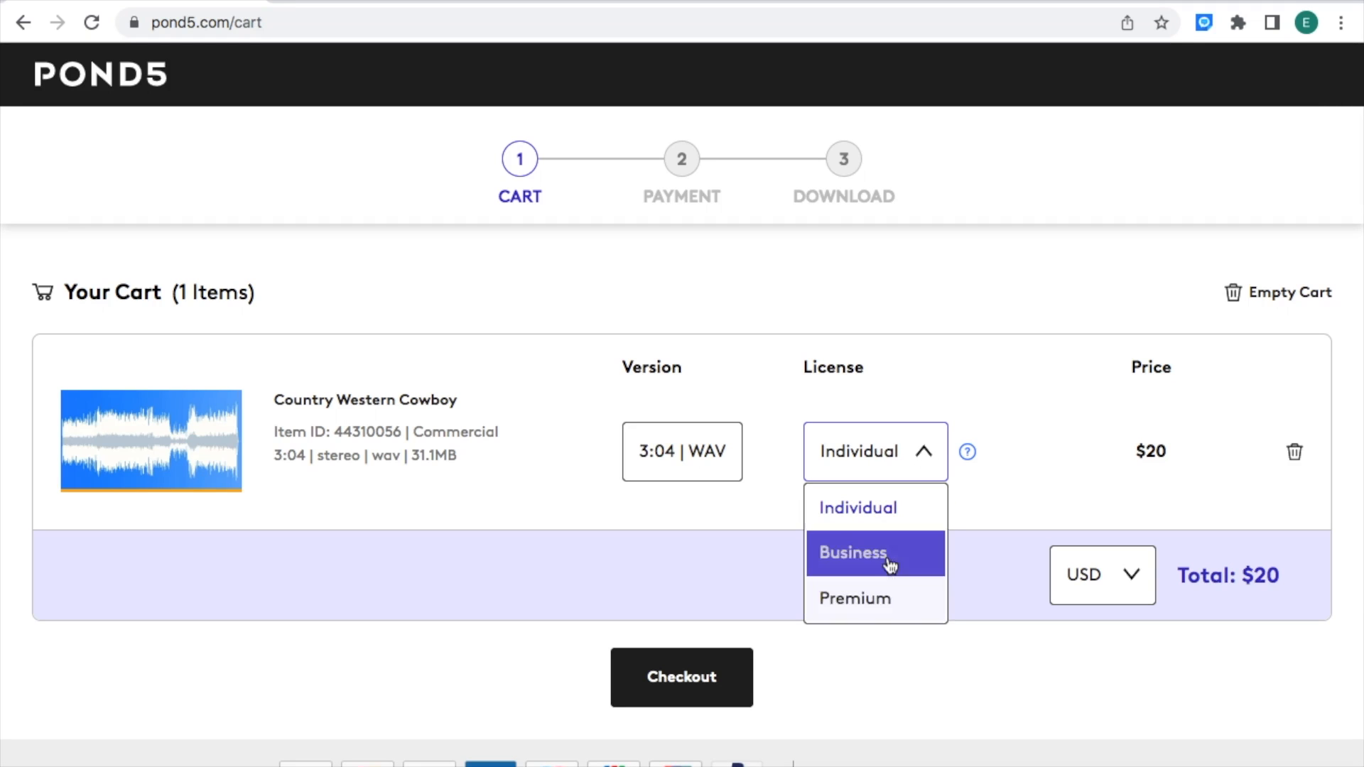
left_click(882, 511)
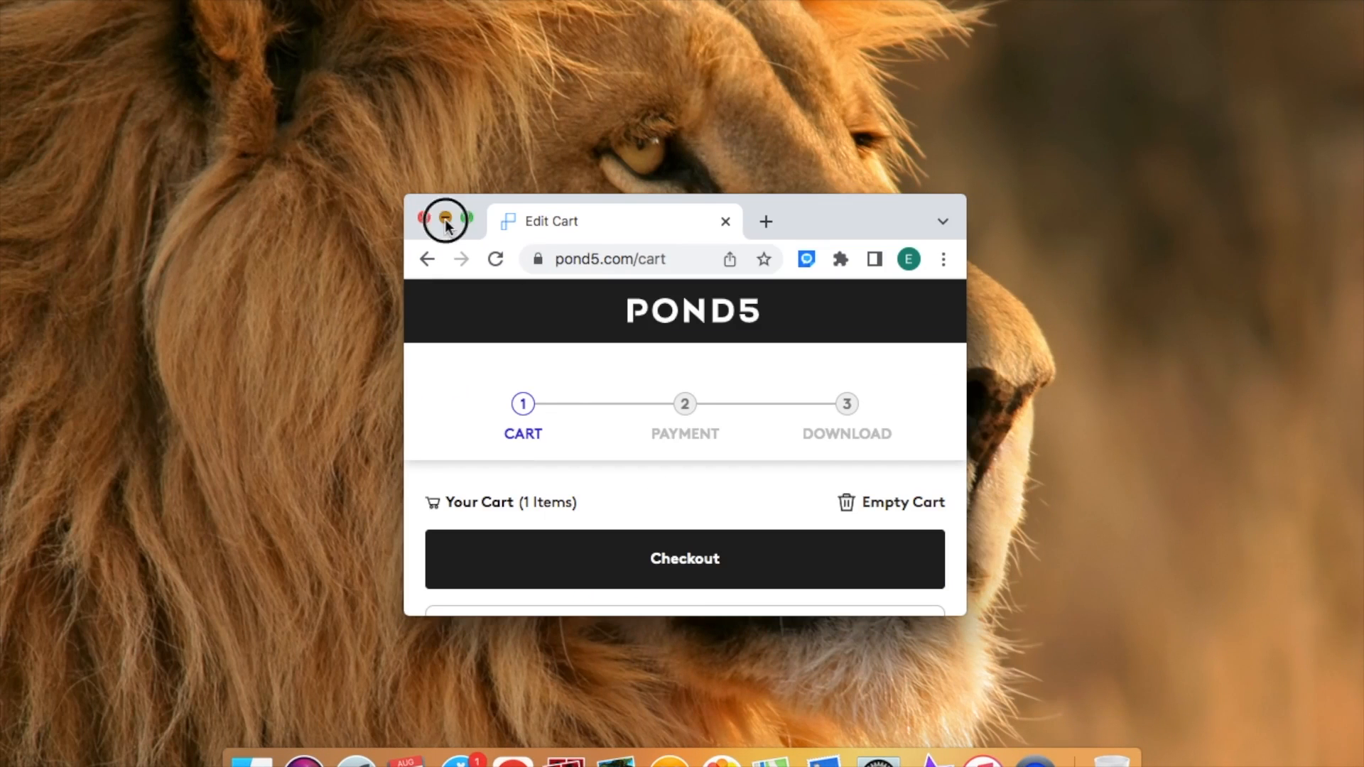
Step: Minimize the browser window to the Dock
left_click(443, 216)
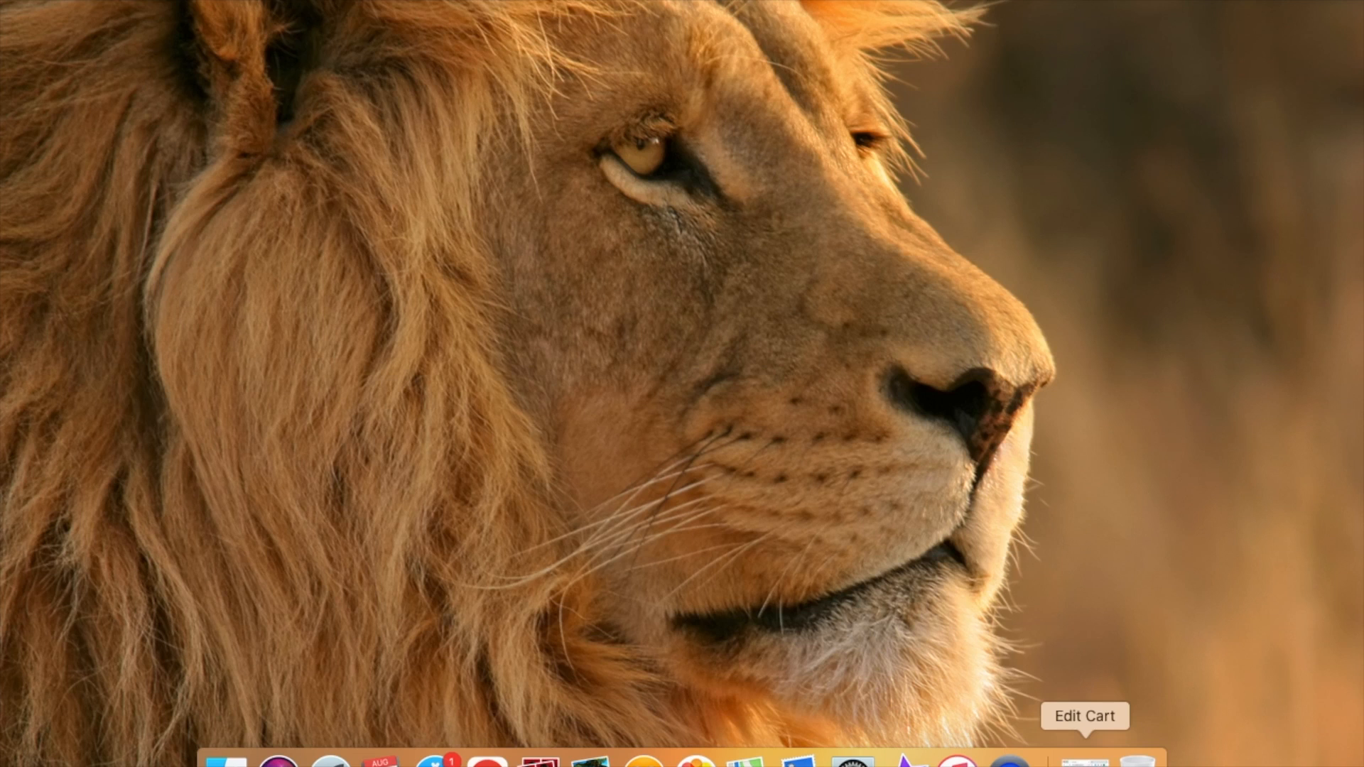
left_click(1085, 760)
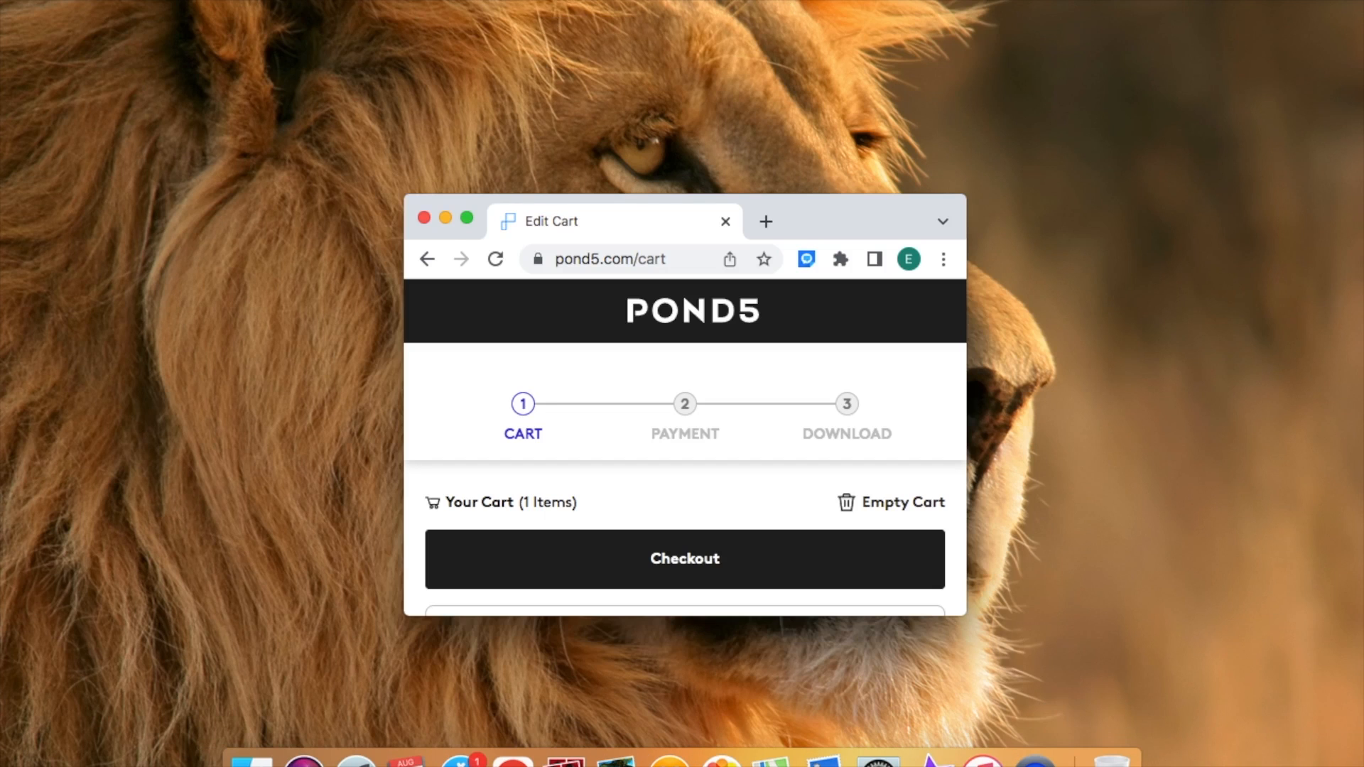
left_click(468, 220)
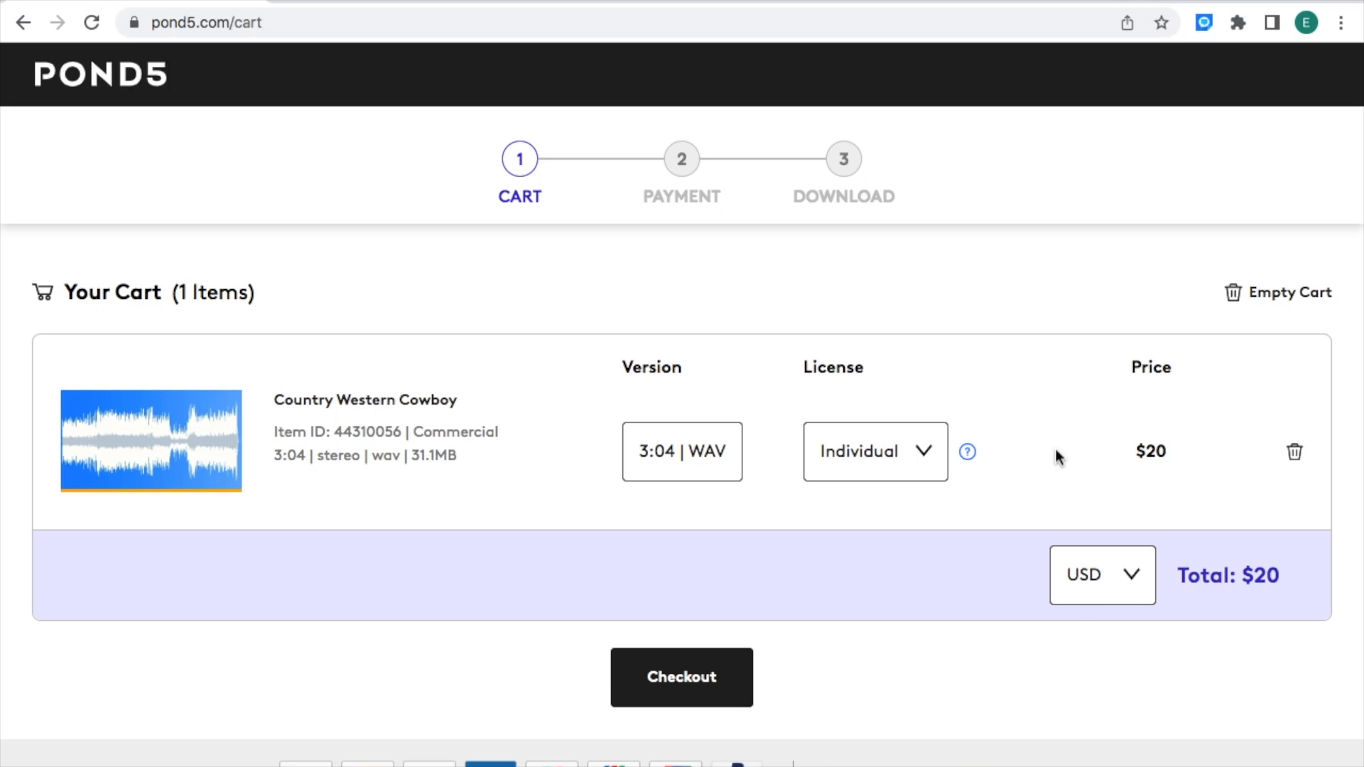
mouse_move(65, 3)
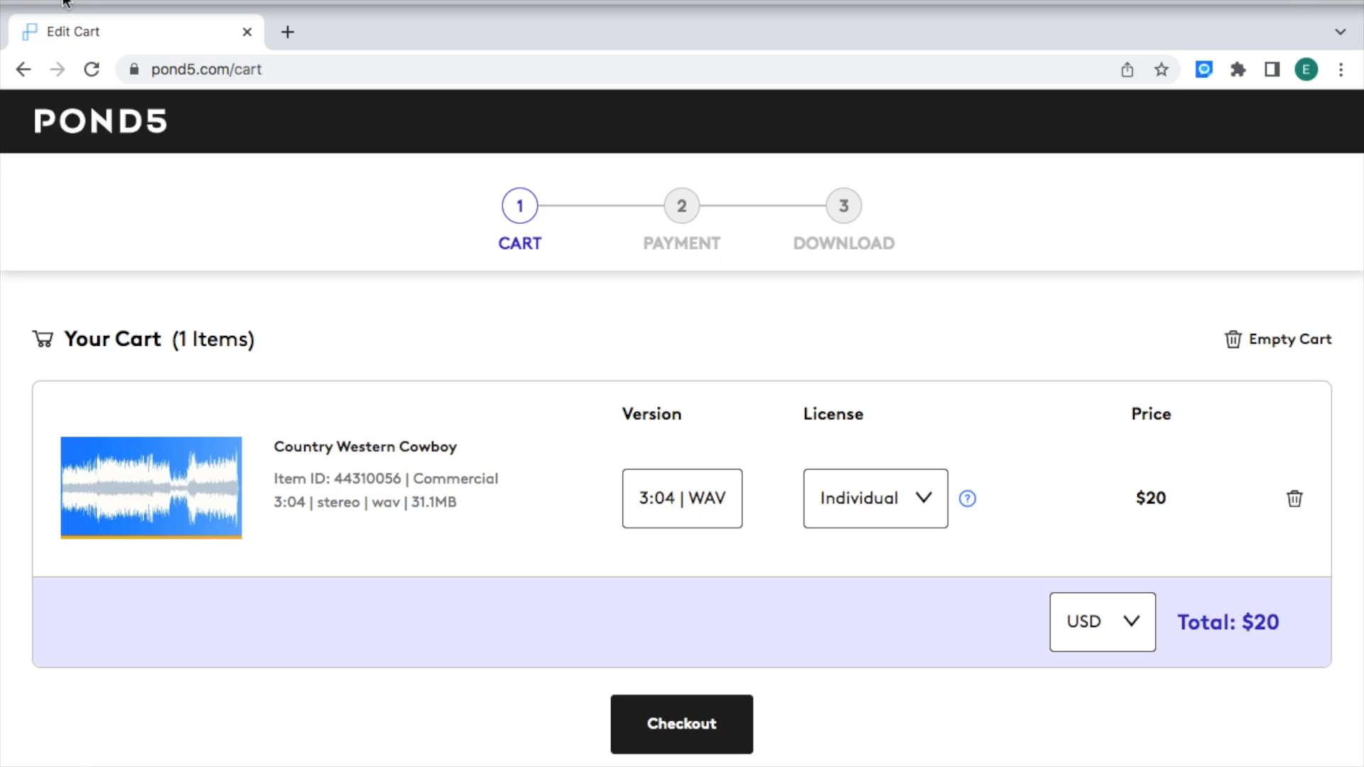
left_click(57, 8)
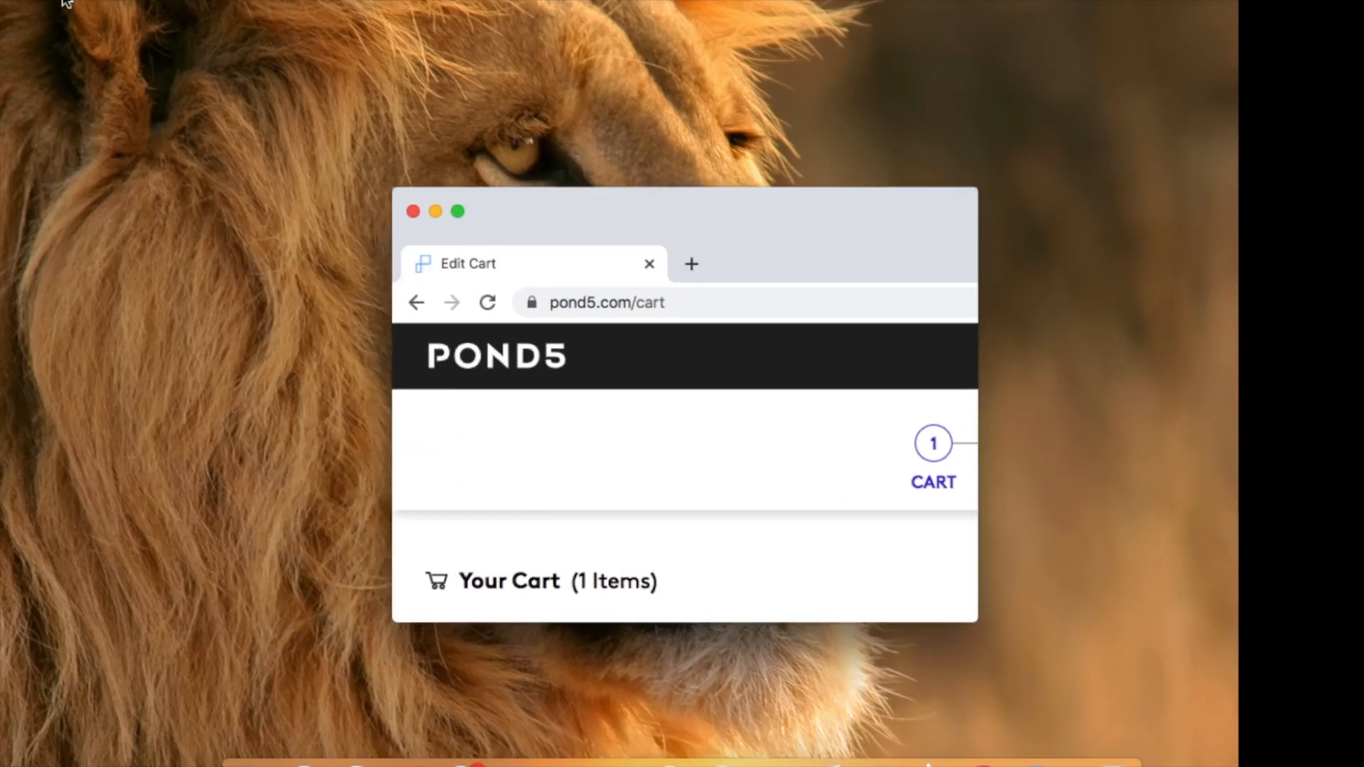
left_click(446, 219)
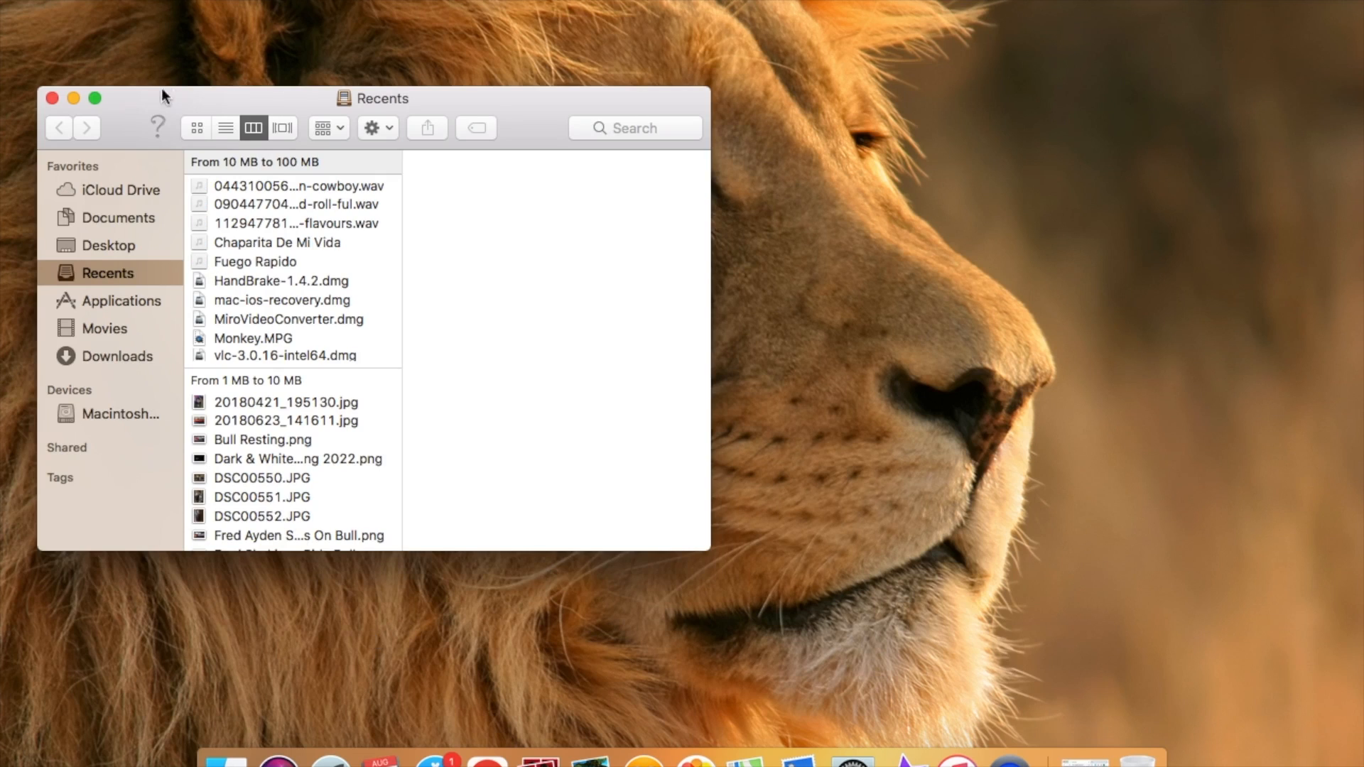
Step: Maximize the Finder window and open the Downloads folder
left_click(96, 99)
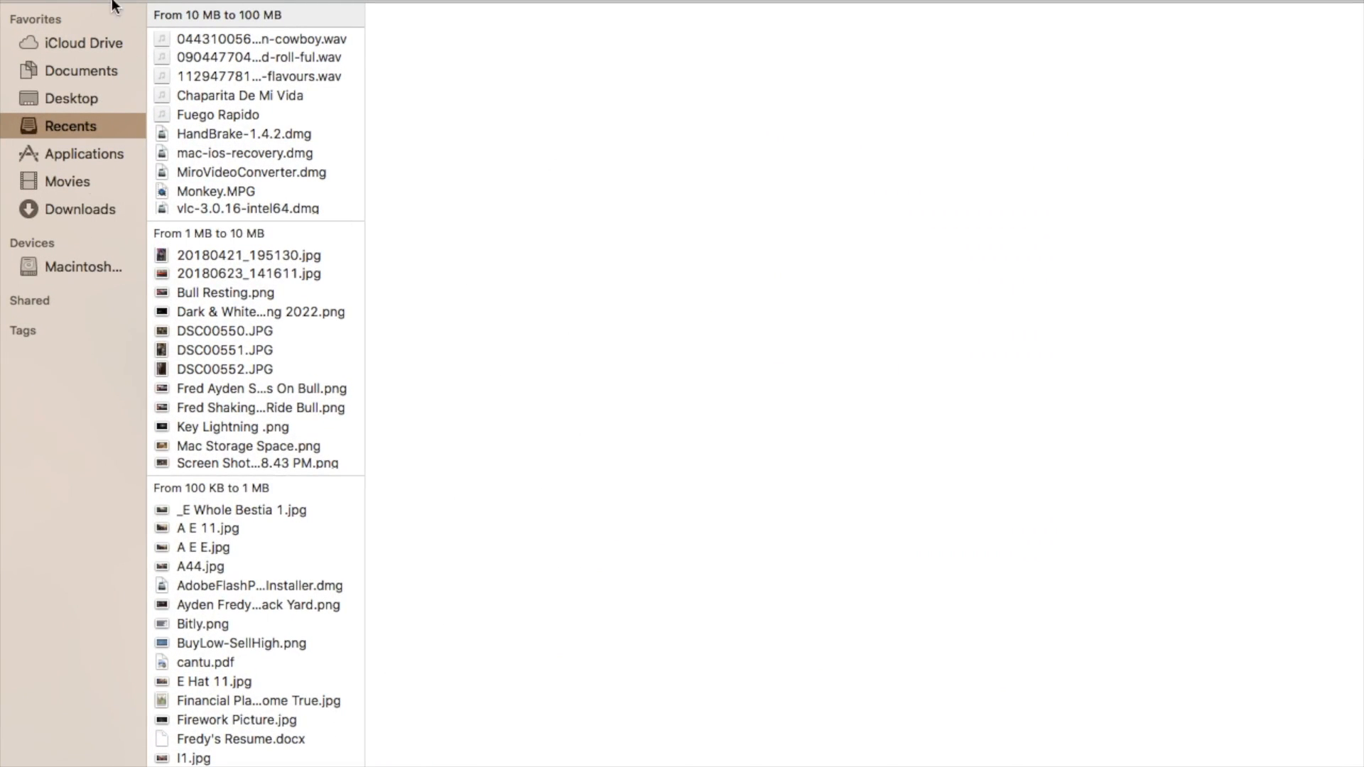
left_click(73, 213)
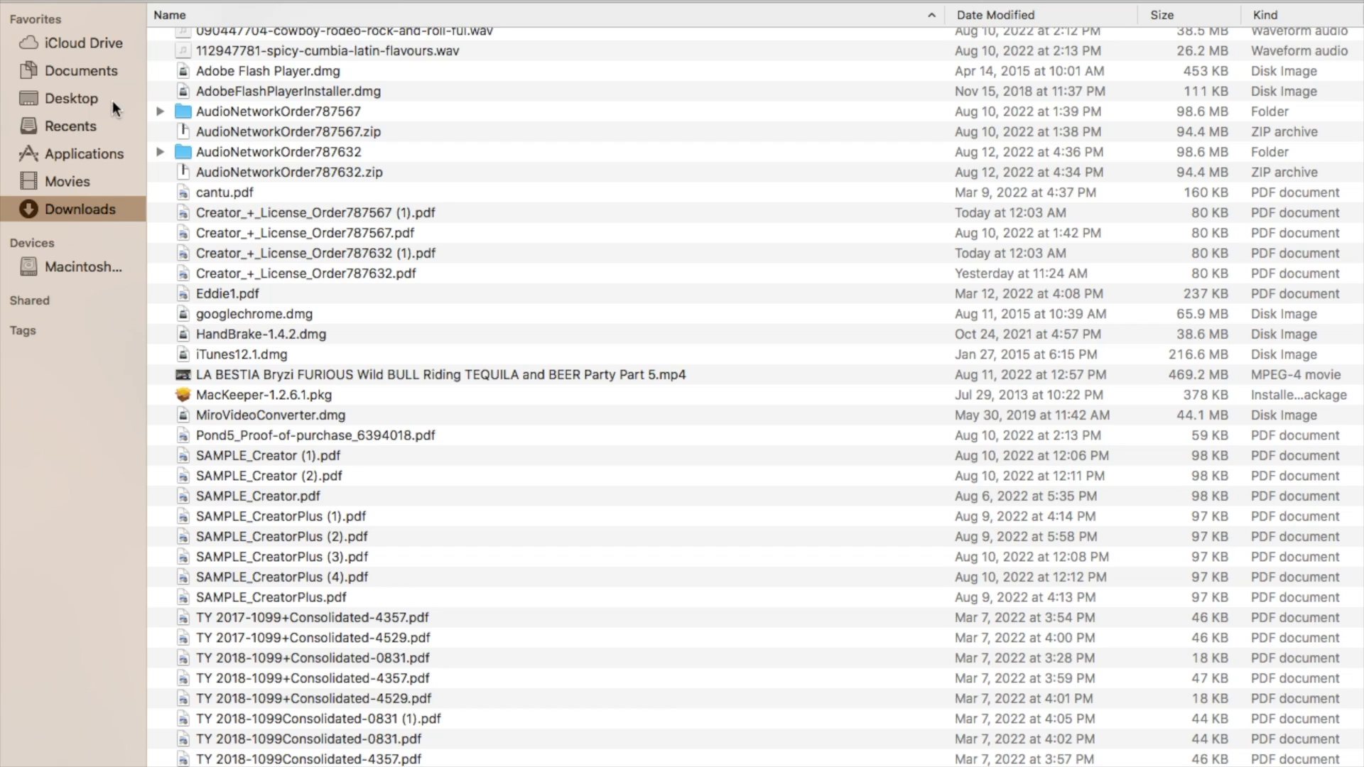
left_click(88, 72)
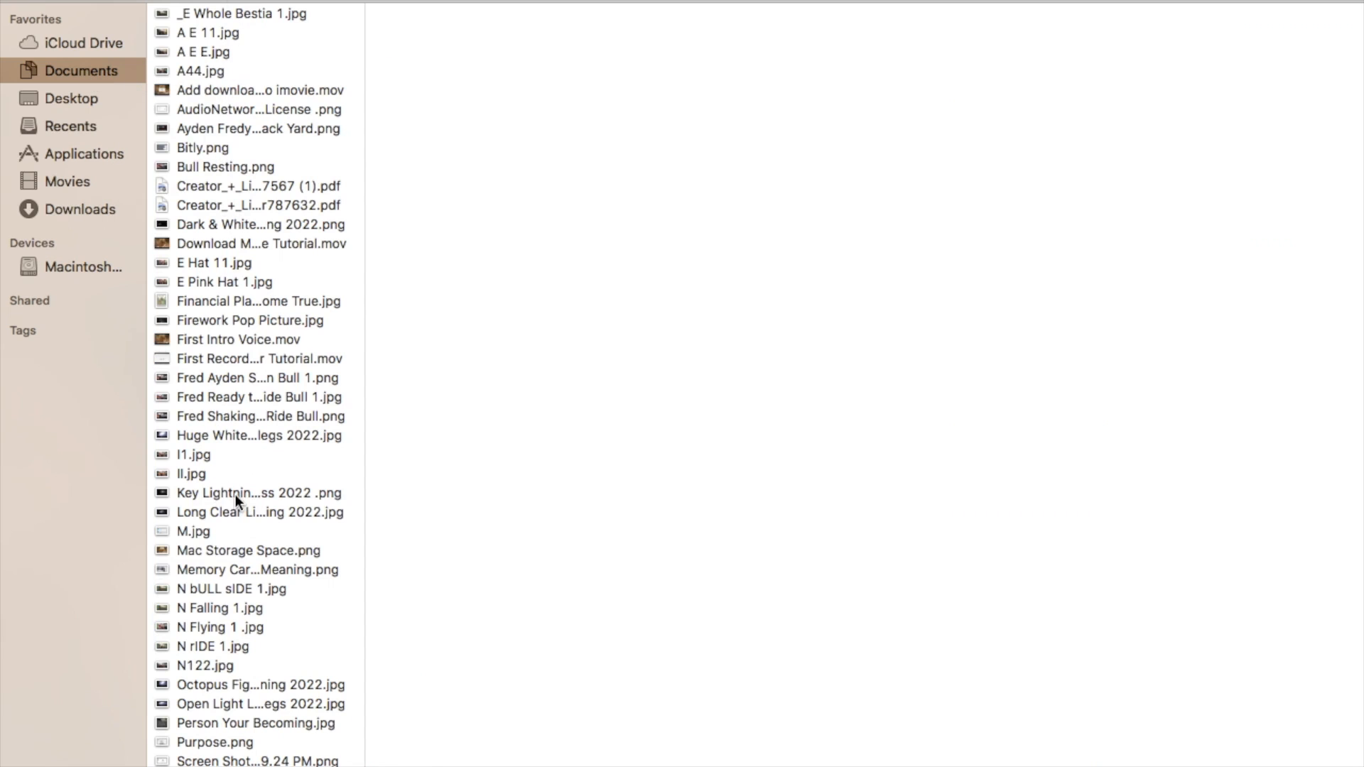
left_click(85, 211)
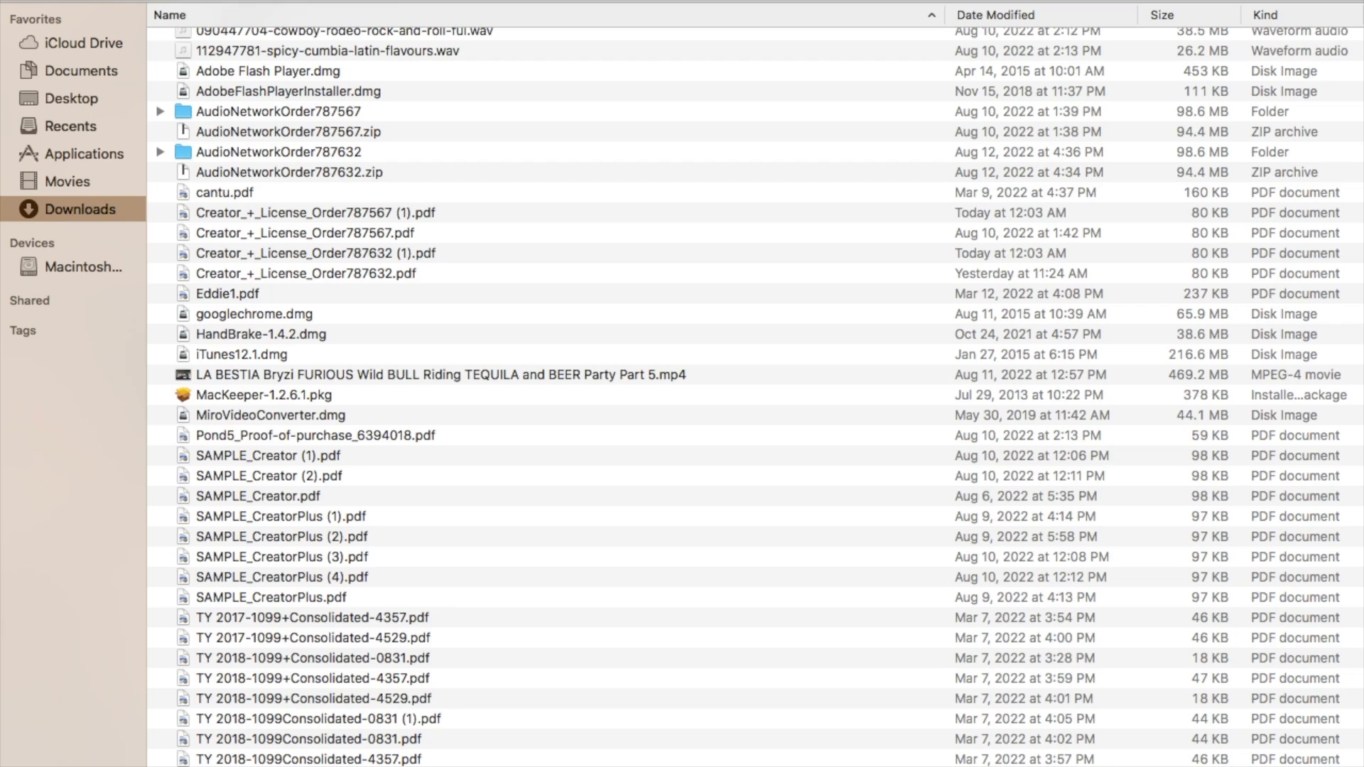
Step: Search Downloads for "cowboy we" and open the 044310056-country-western-cowboy.wav file
type("cow")
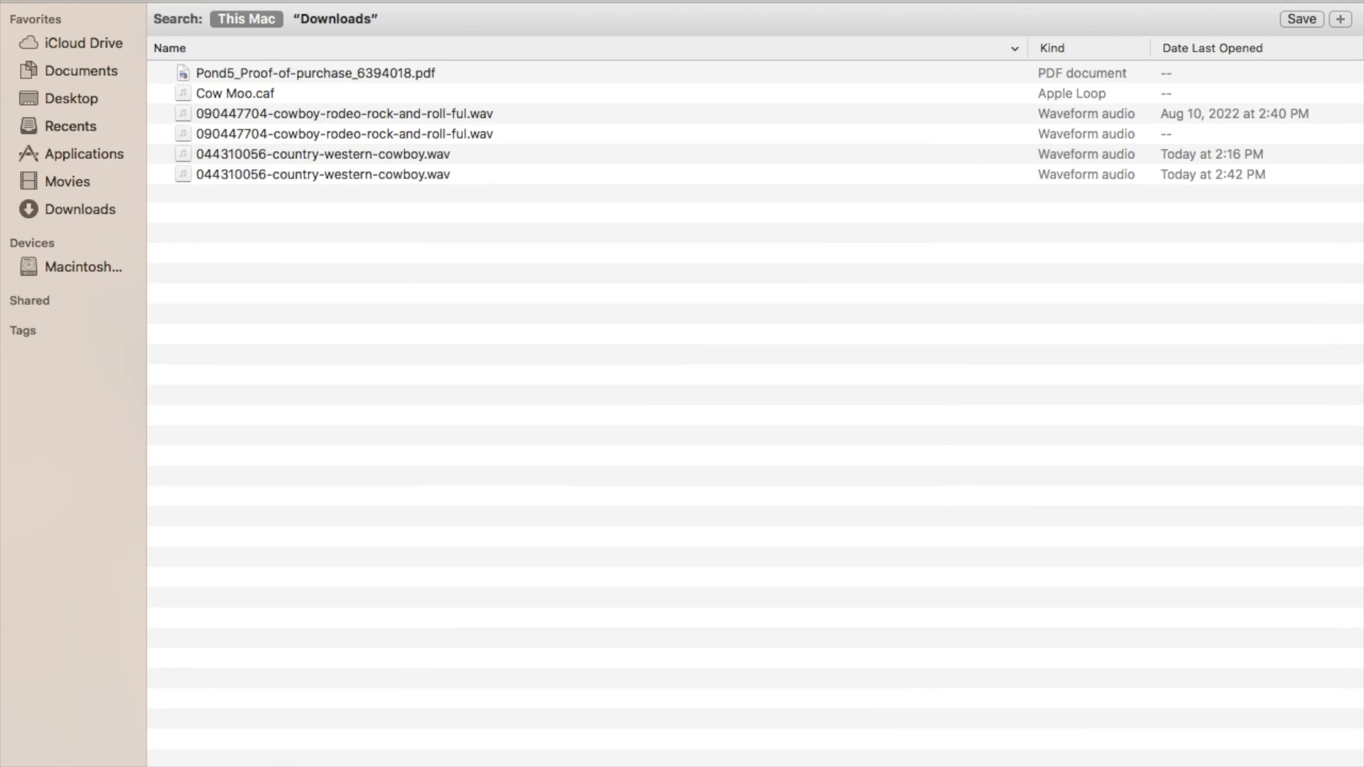
type("boy we")
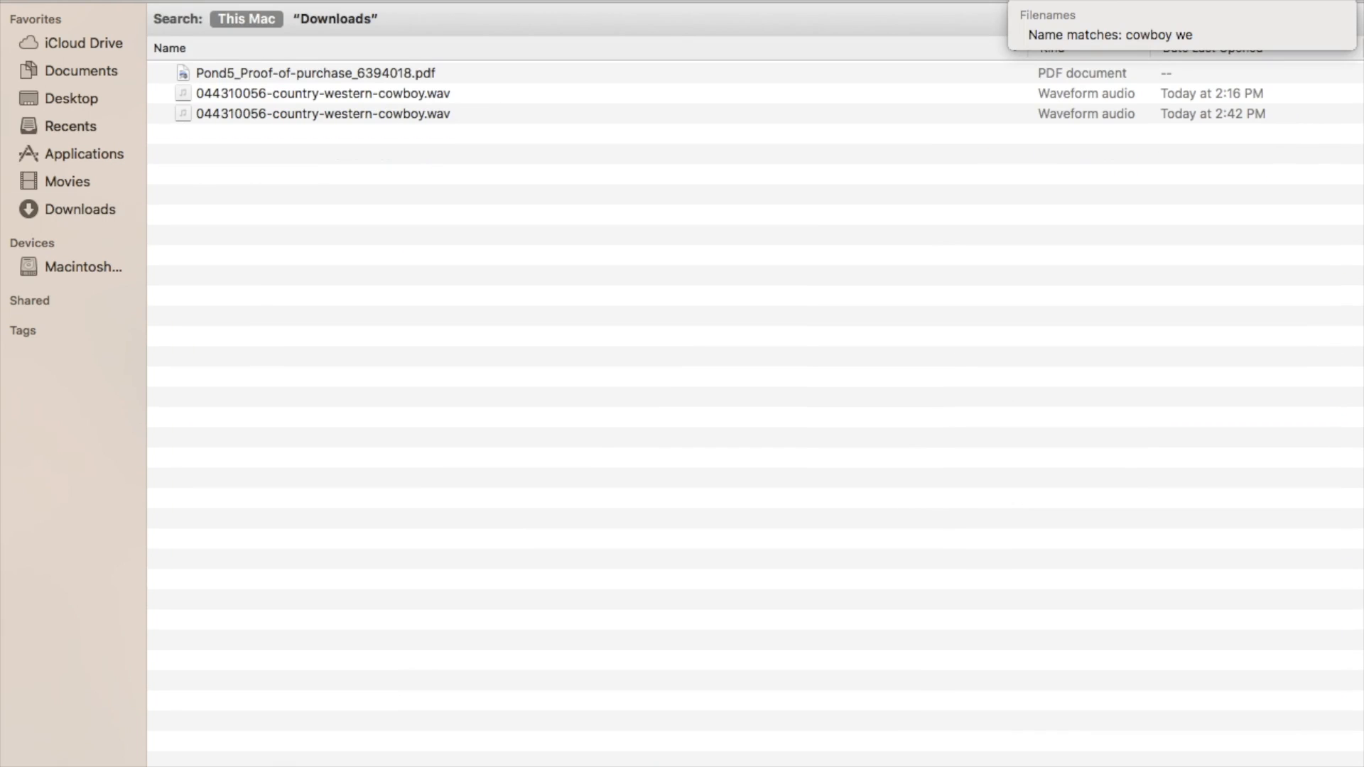
left_click(432, 113)
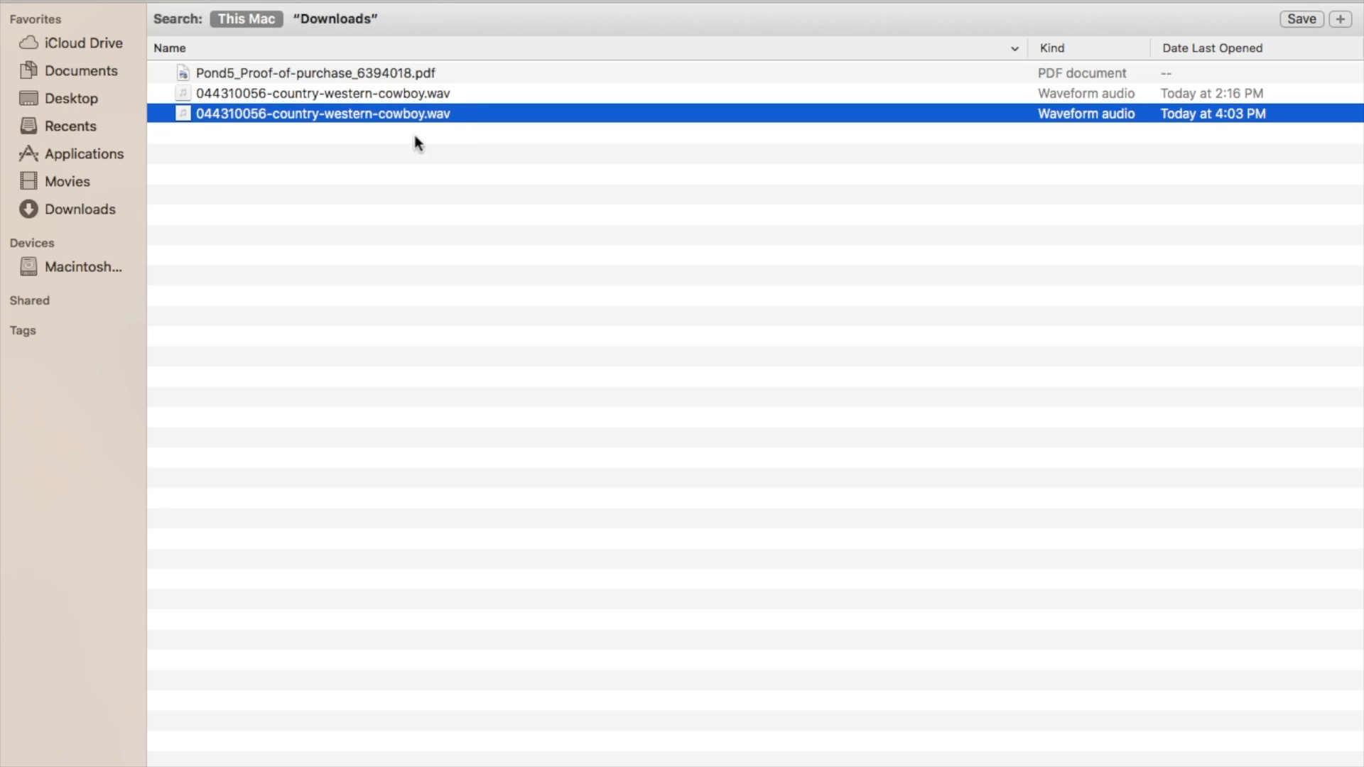
double_click(446, 112)
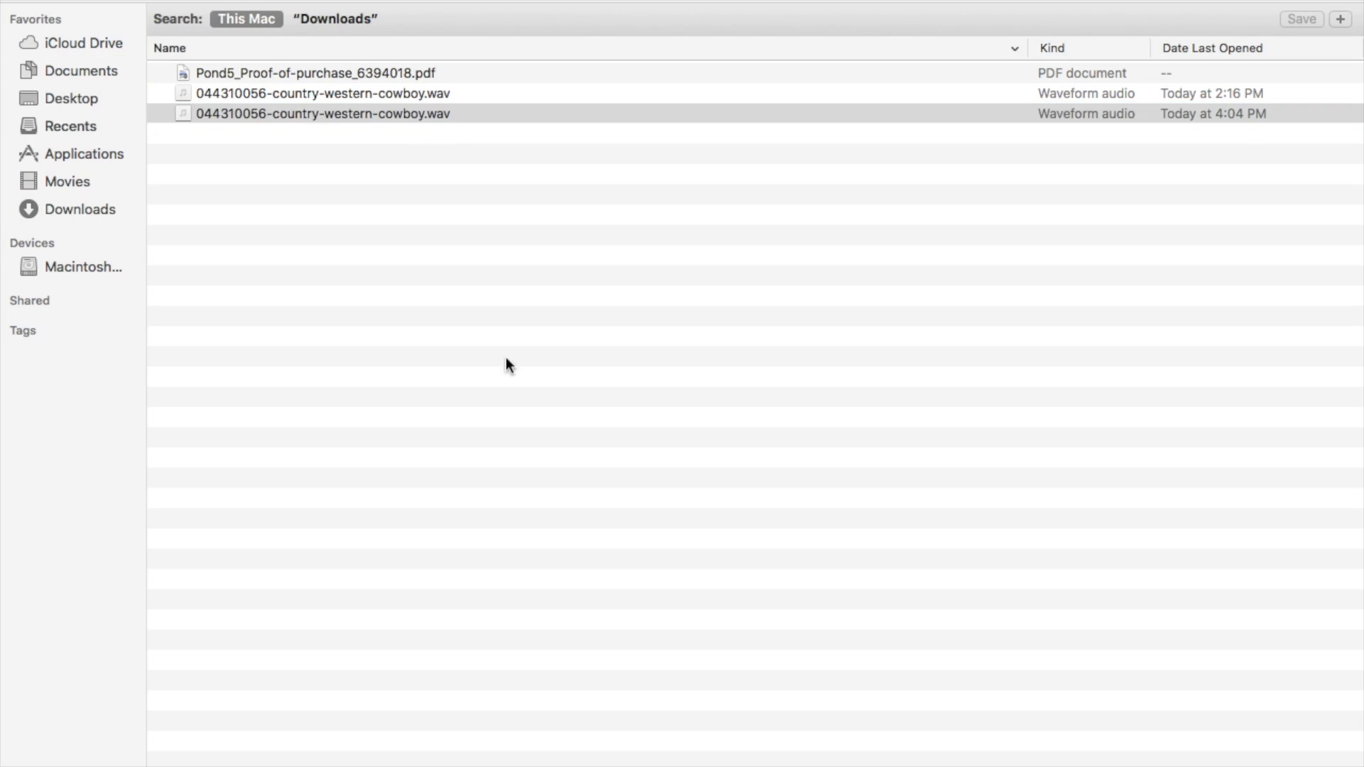
Step: Exit full screen and minimize the Finder window
left_click(56, 1)
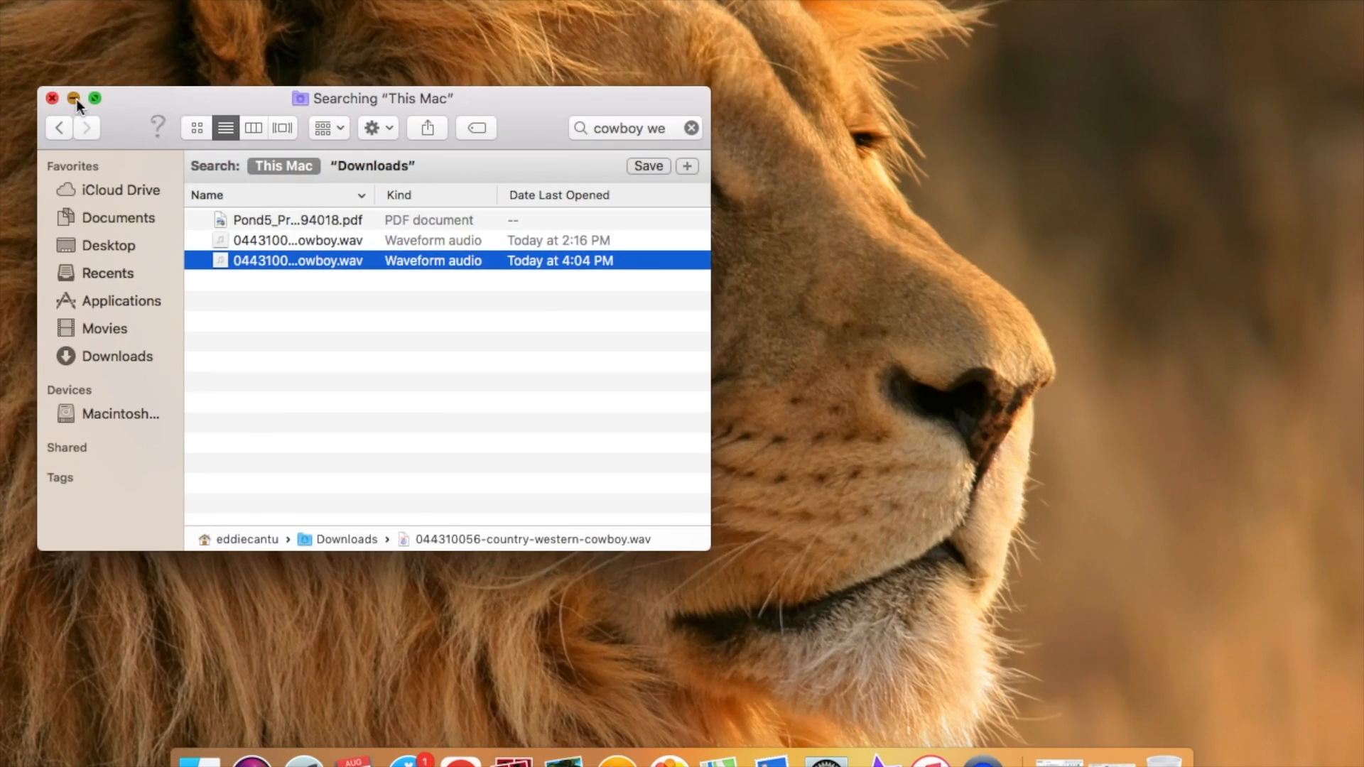
left_click(75, 99)
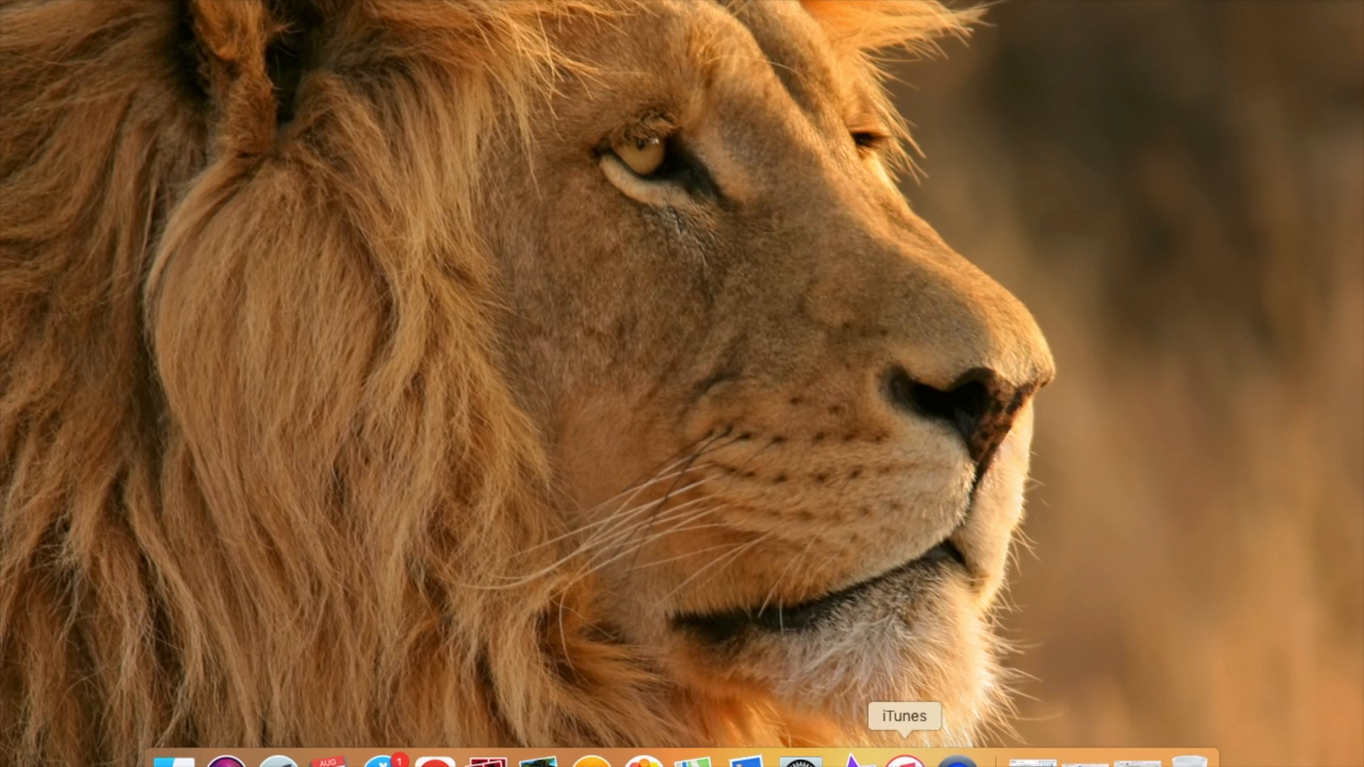
Step: Switch to iTunes, pause the playing track, and minimize the iTunes window
left_click(904, 760)
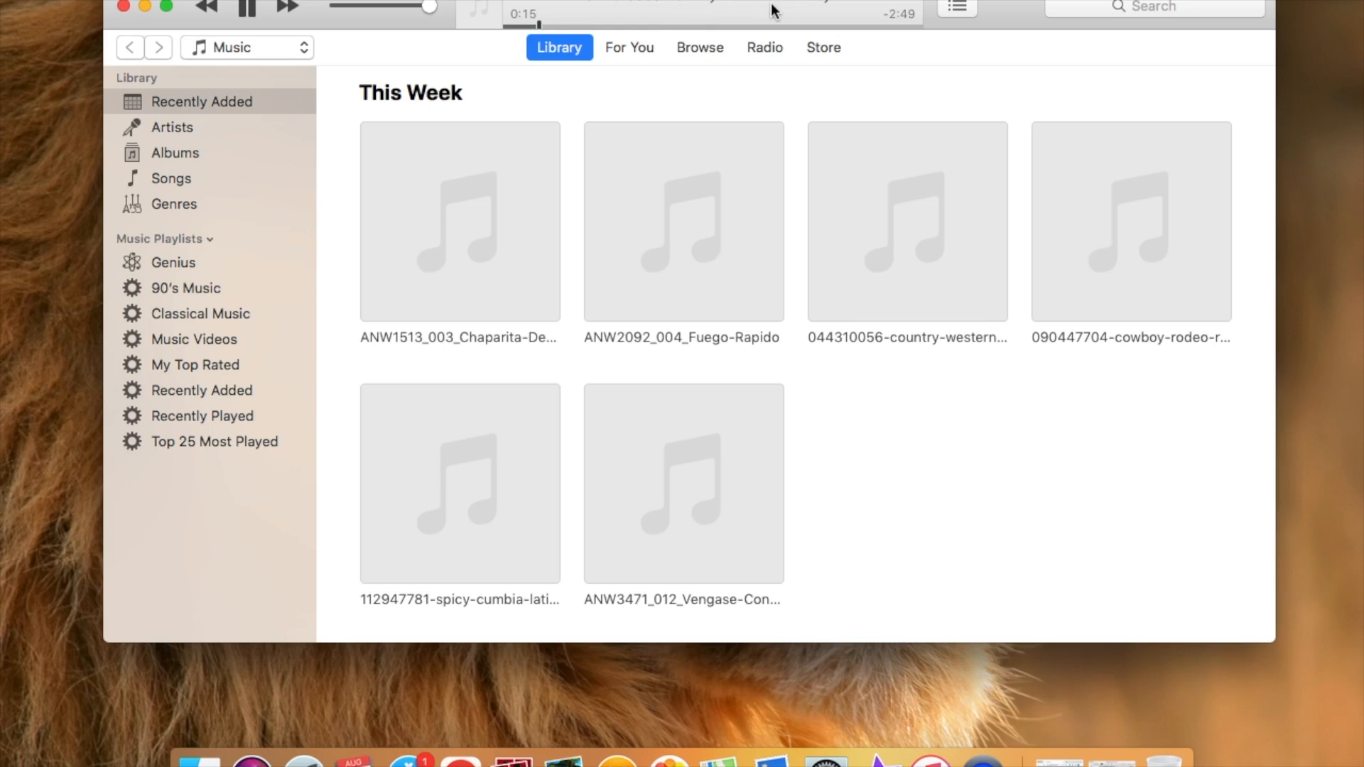
mouse_move(885, 239)
mouse_move(716, 282)
left_click(249, 8)
left_click(145, 6)
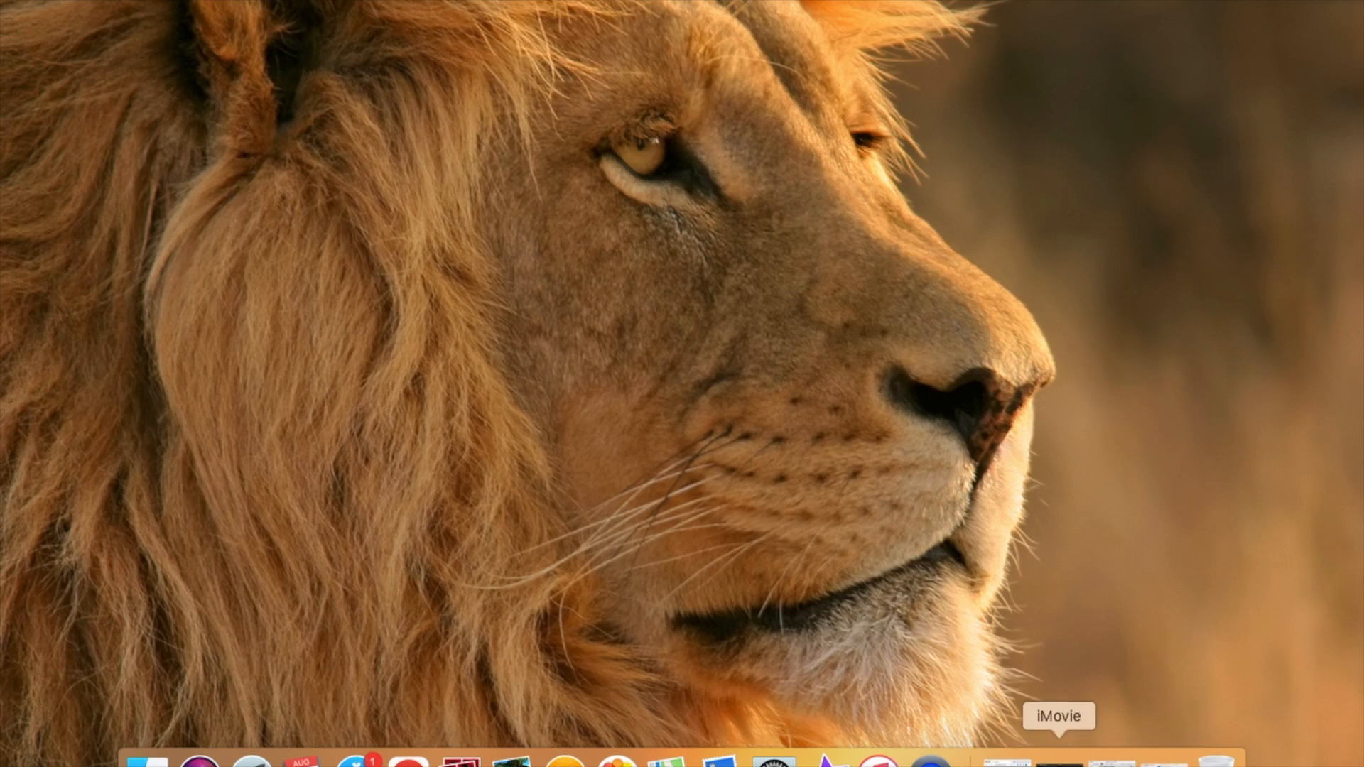
Step: Switch to iMovie and select the 044310056-country-western-cowboy track in the iTunes audio list
left_click(1059, 758)
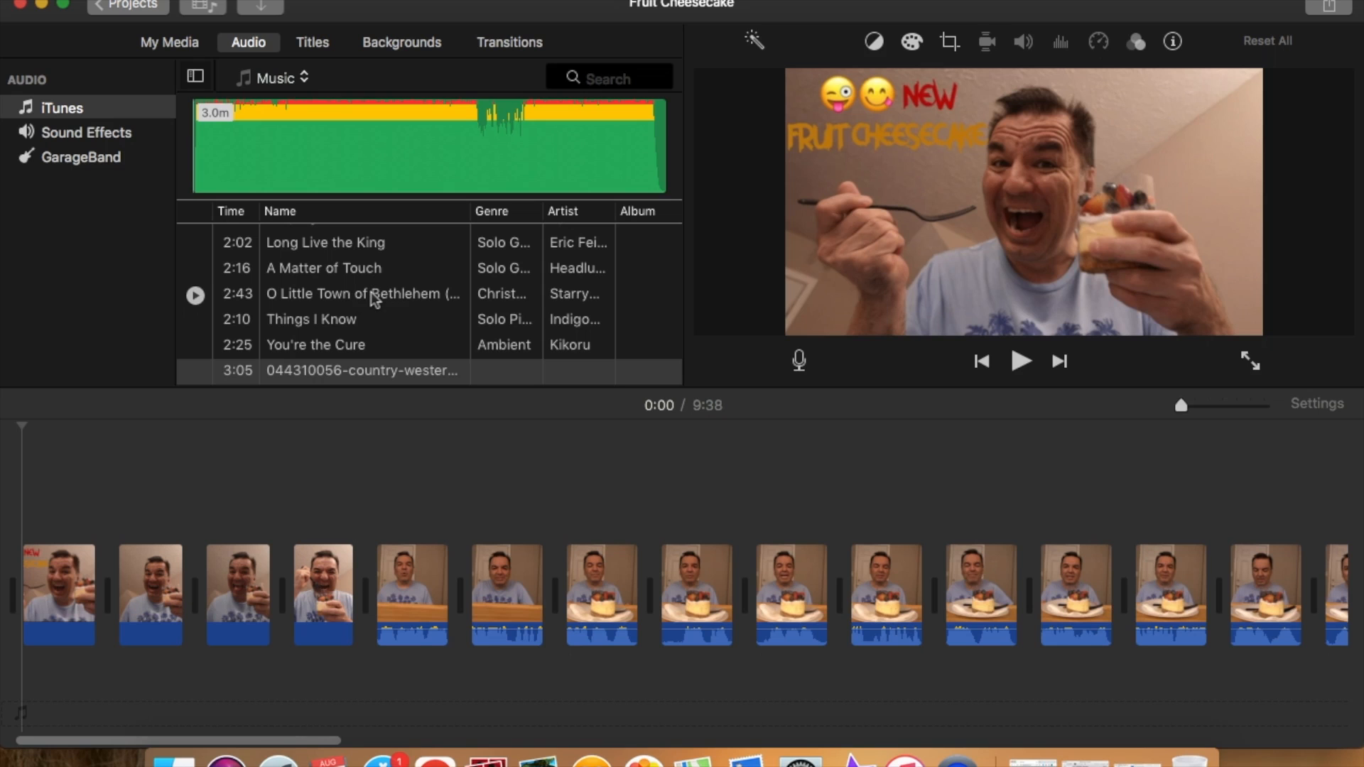
left_click(335, 242)
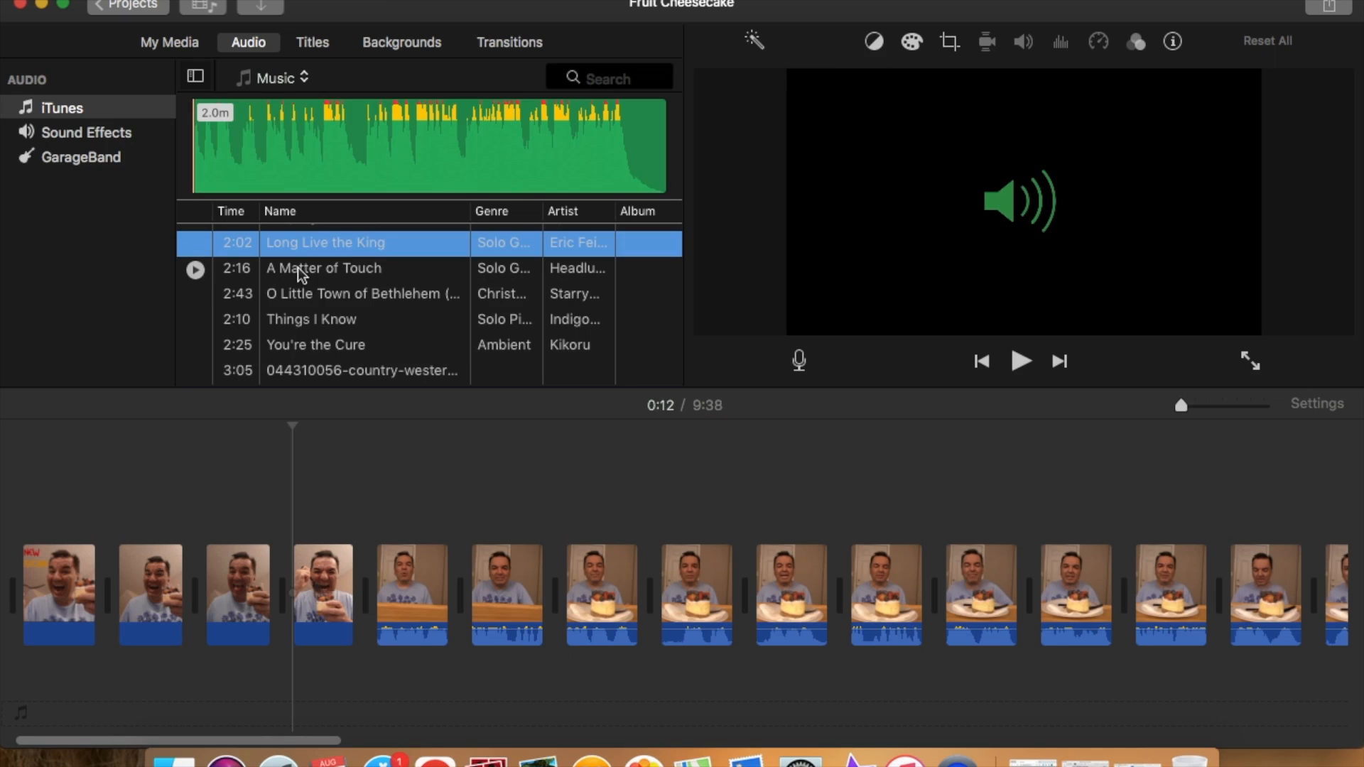
key("Down")
key("Down")
key("Down")
key("Down")
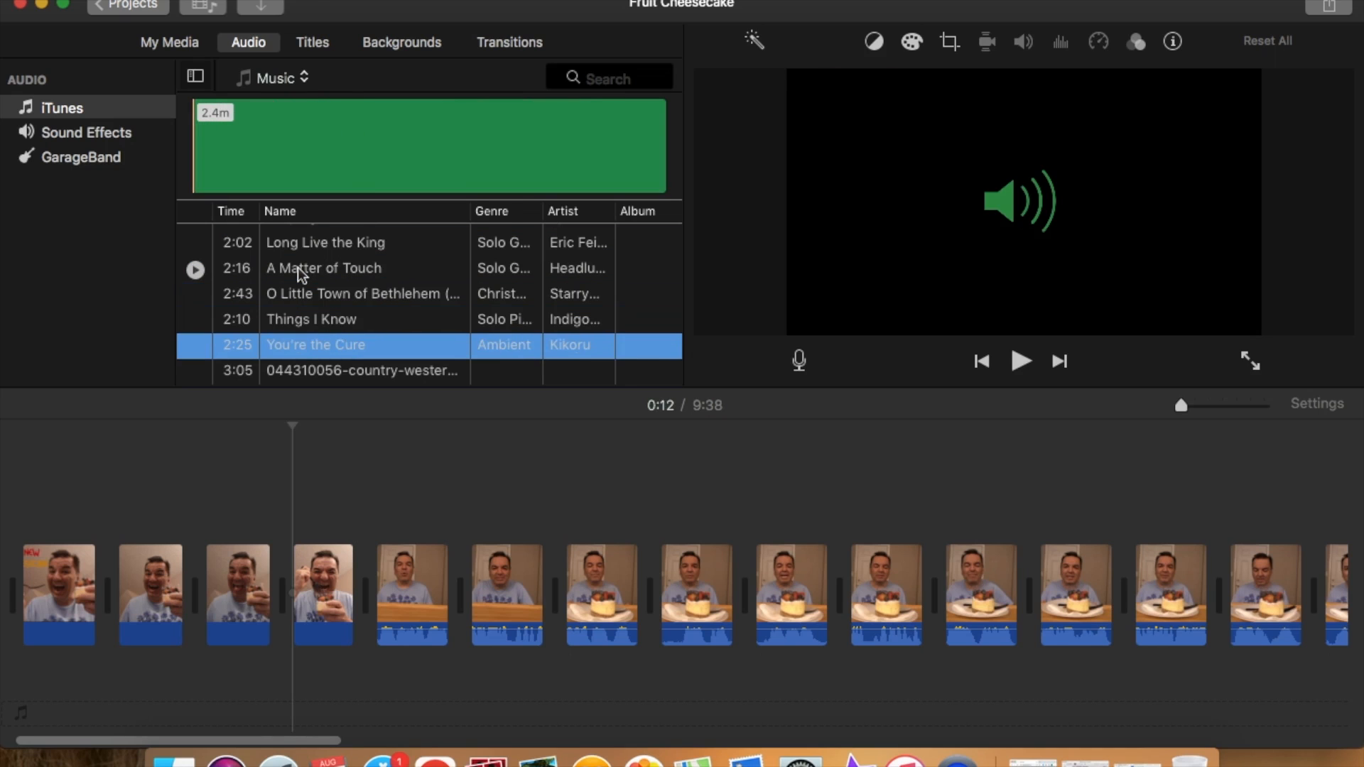
key("Down")
key("Down")
key("Down")
key("Up")
key("Up")
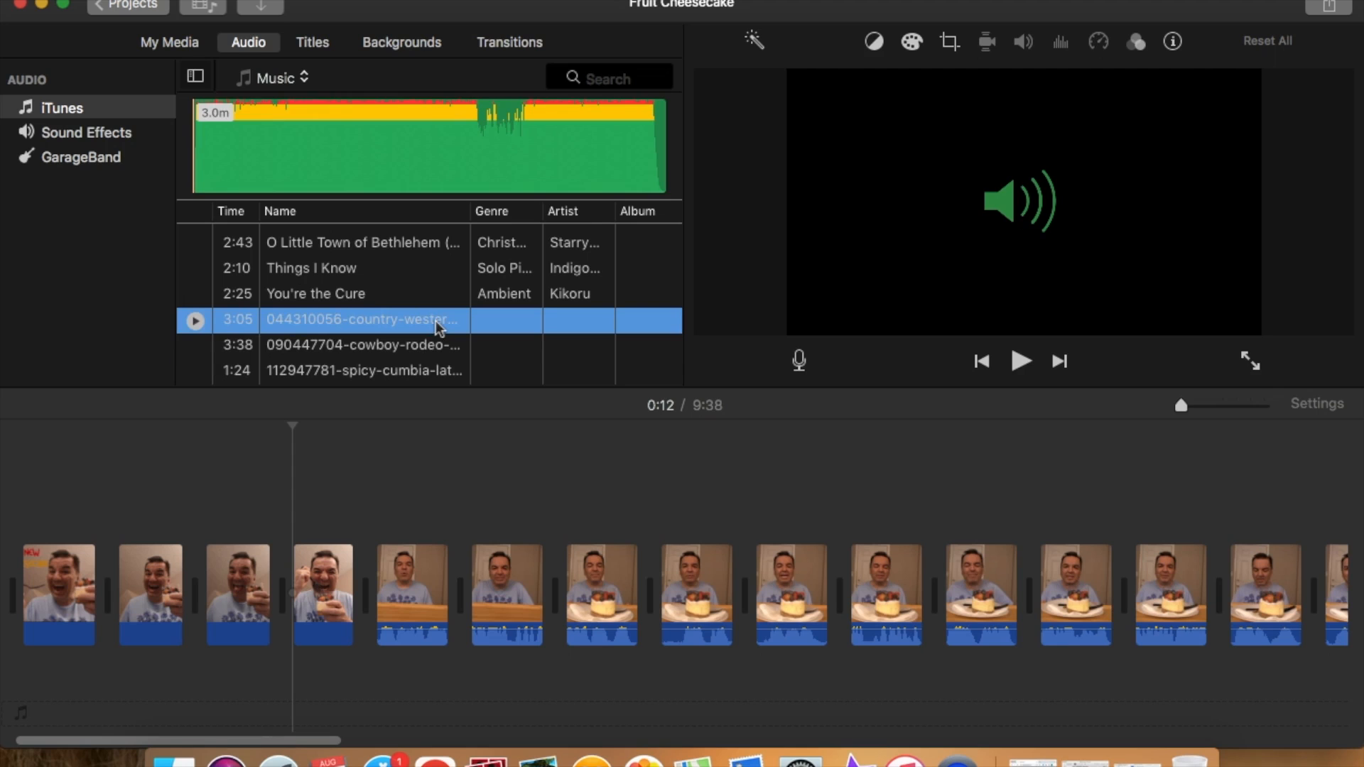
Step: Preview the 044310056-country-western-cowboy track and stop the preview
left_click(195, 322)
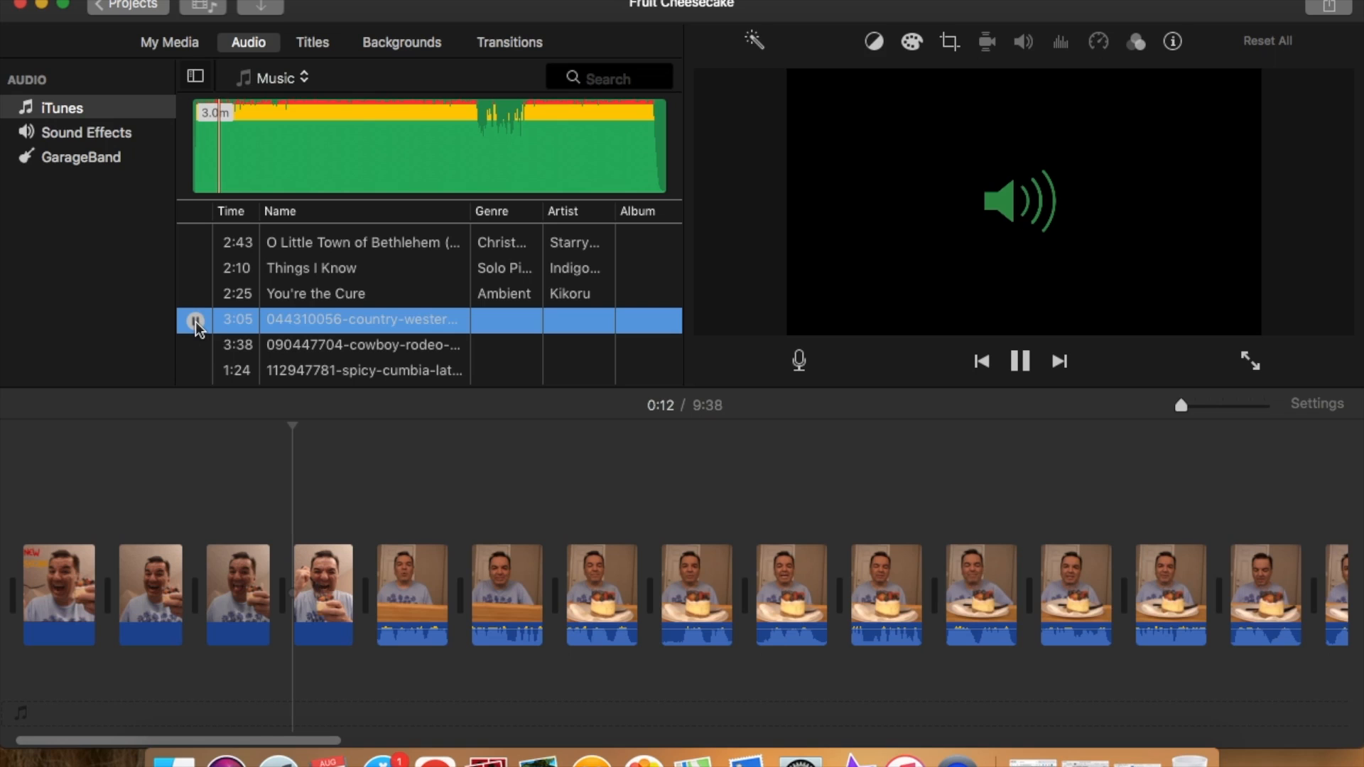
left_click(196, 322)
Step: Minimize iMovie, switch to iTunes, play and pause the current track, and minimize the iTunes window
left_click(42, 5)
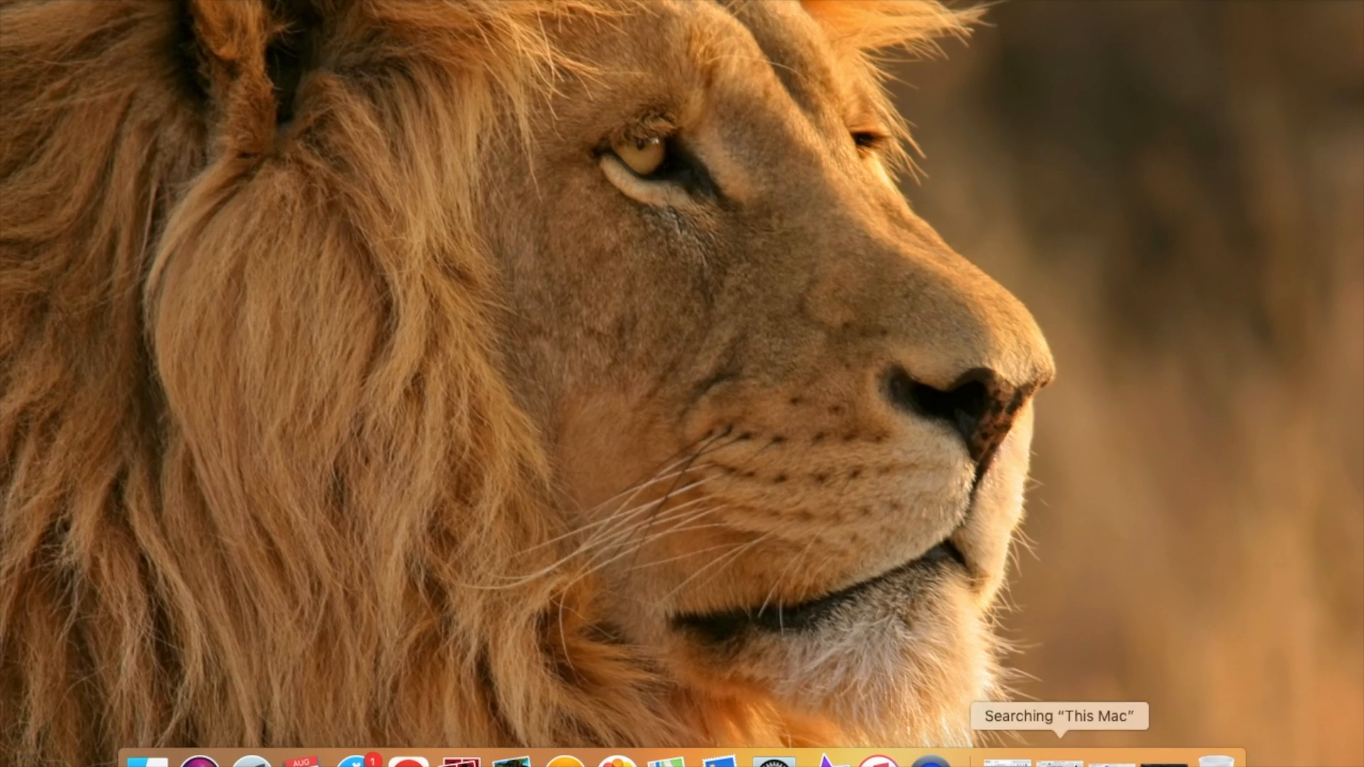
left_click(1110, 761)
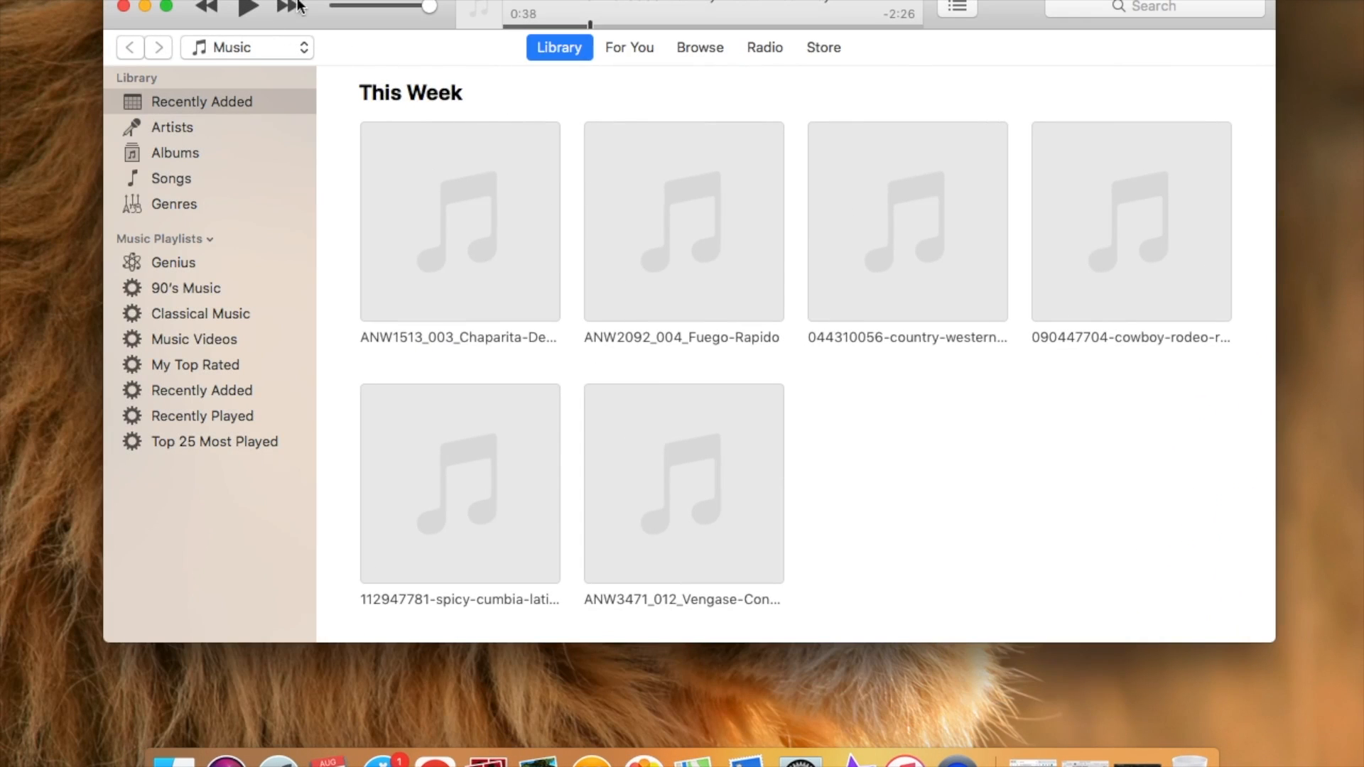
left_click(247, 9)
left_click(248, 10)
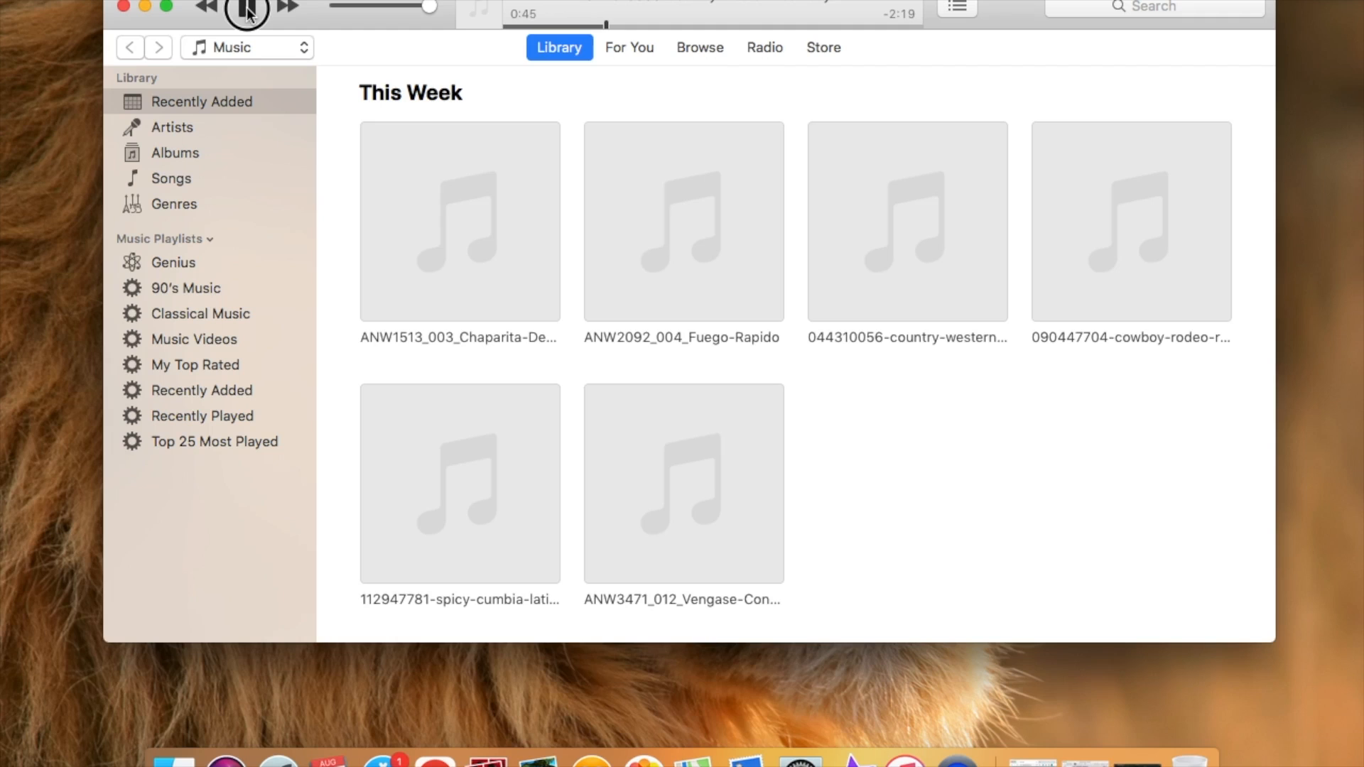
left_click(248, 10)
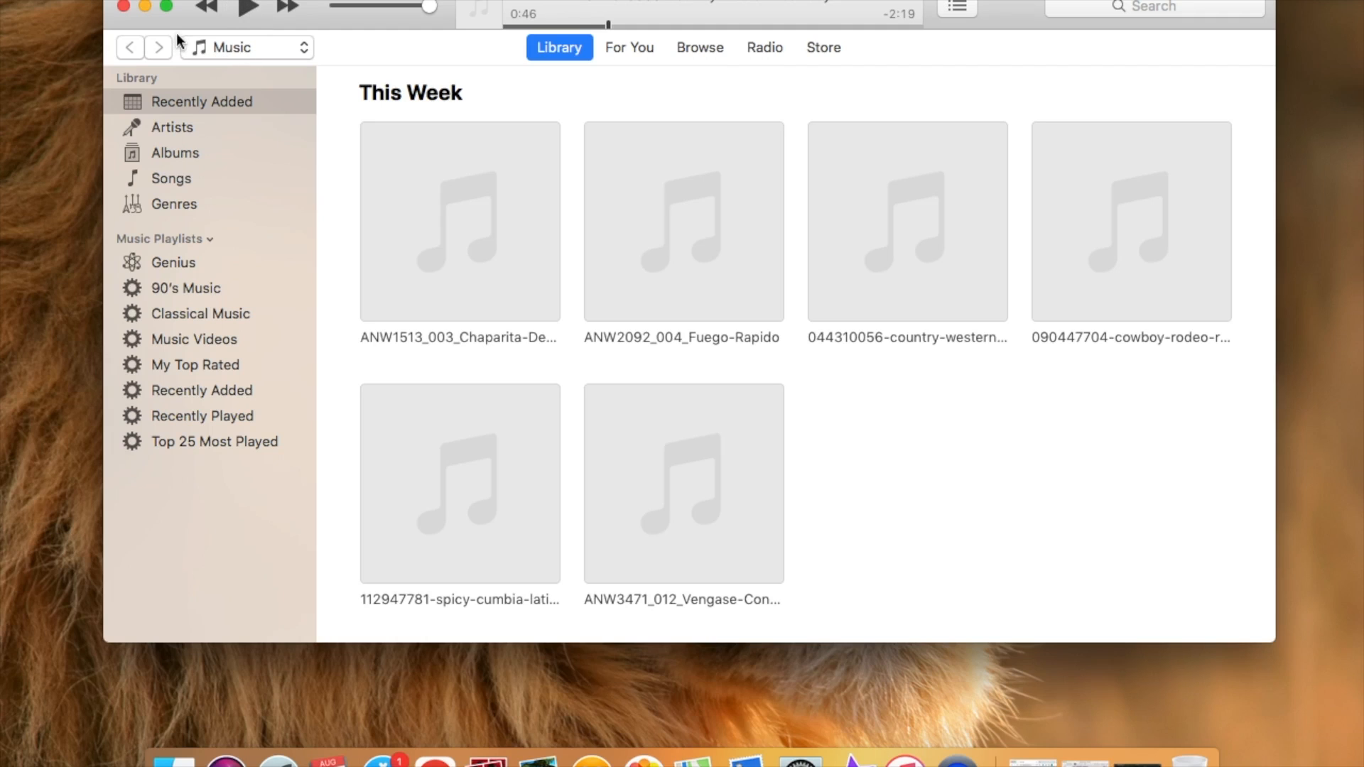
left_click(145, 7)
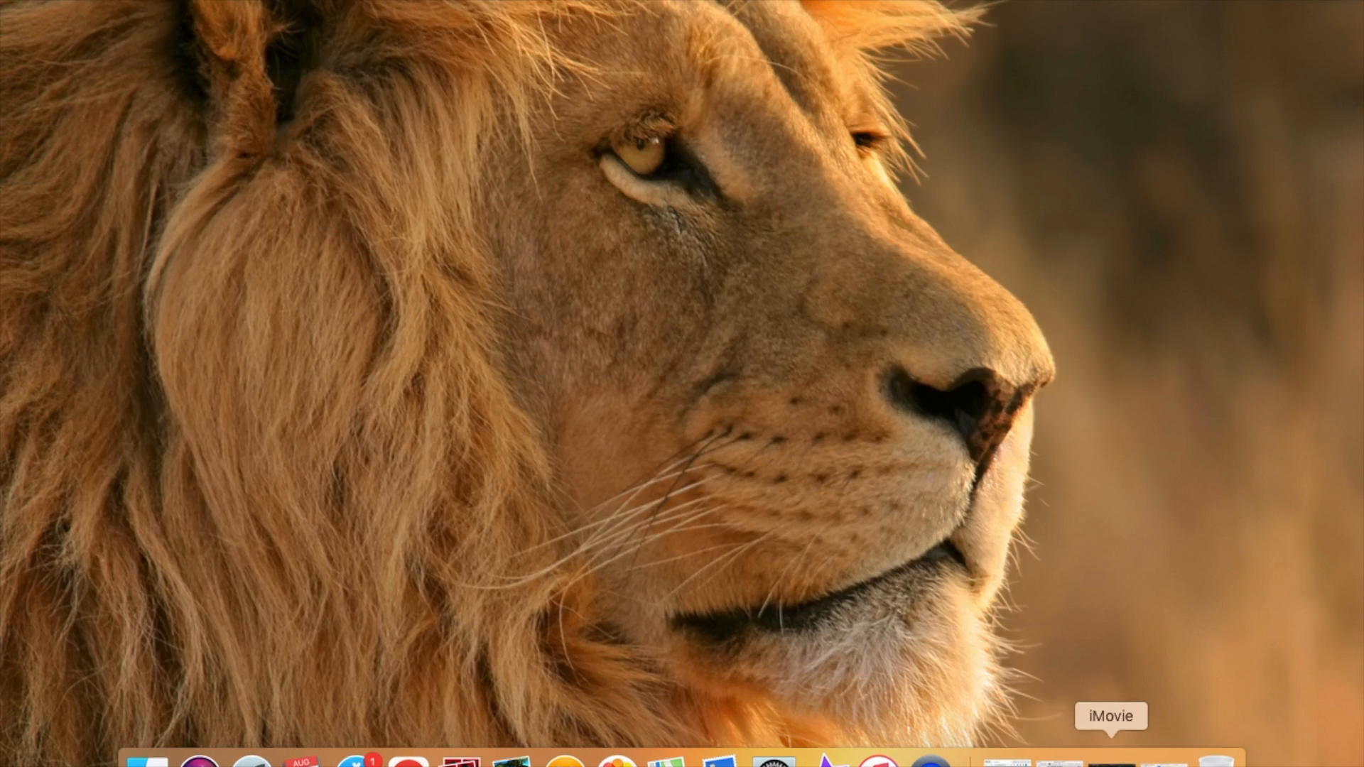
Step: Return to iMovie and preview the country-western-cowboy and 090447704-cowboy-rodeo tracks
left_click(1111, 761)
mouse_move(268, 319)
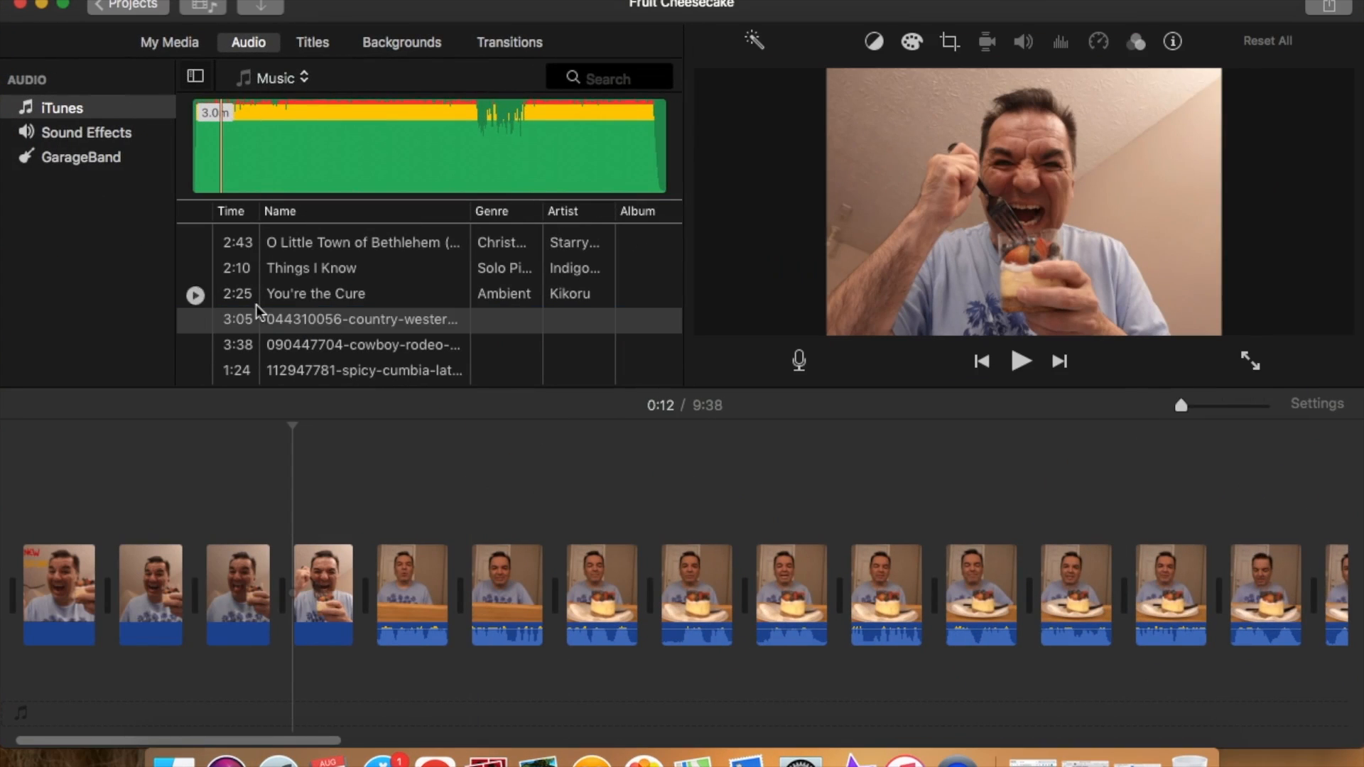
left_click(195, 321)
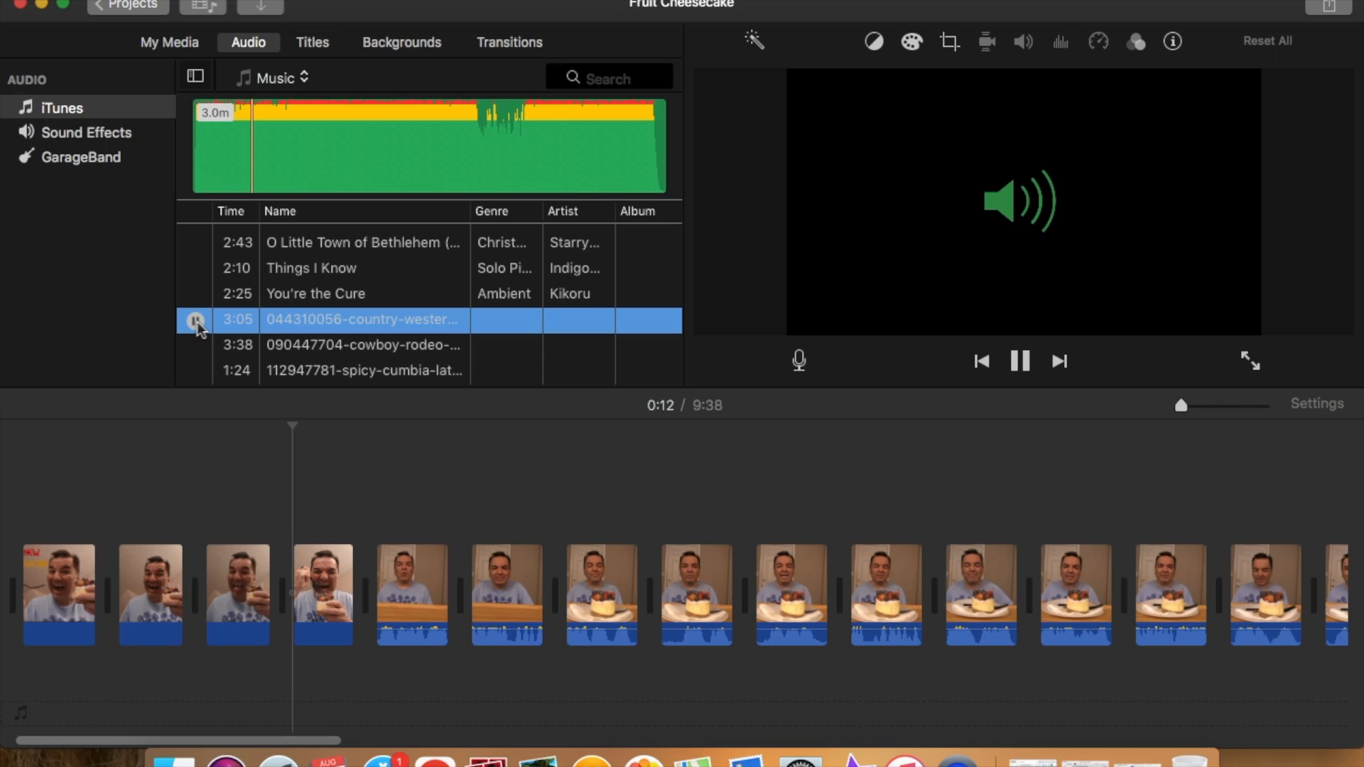
left_click(195, 321)
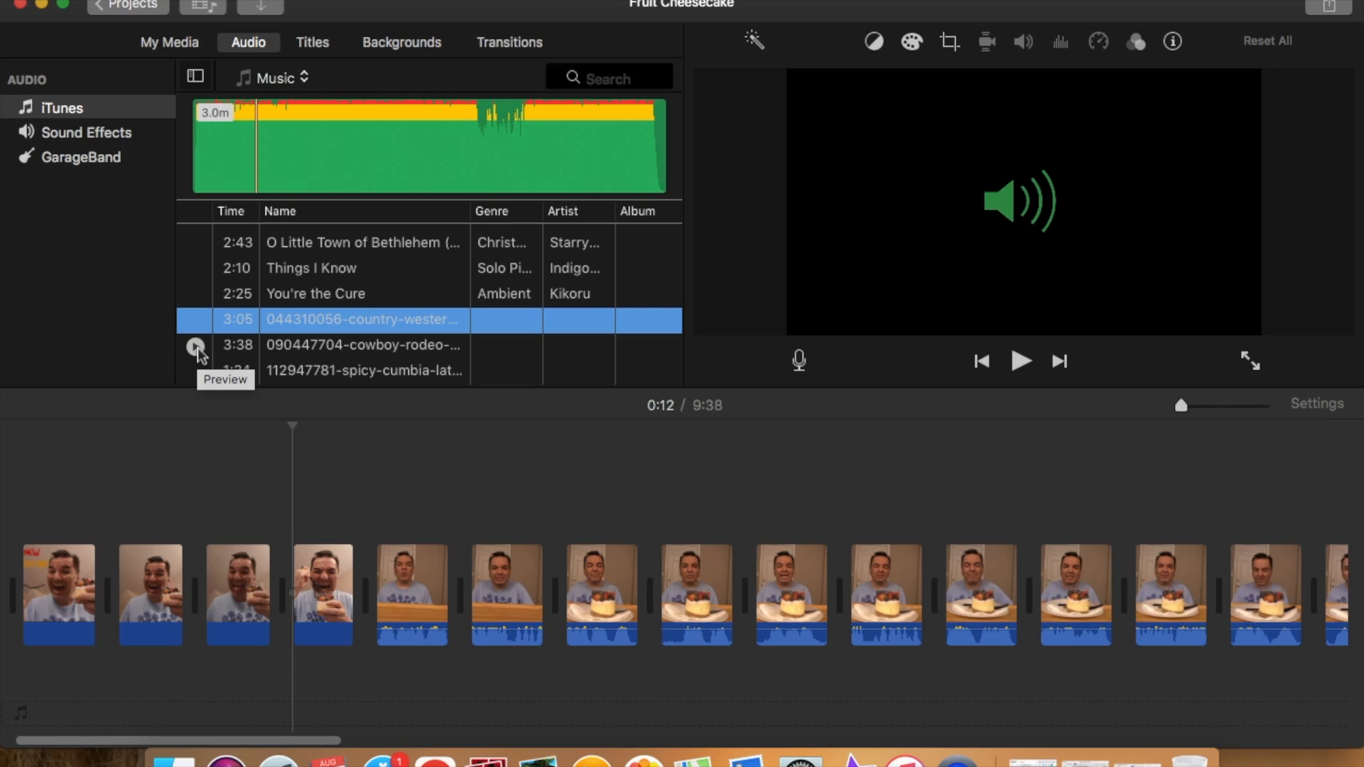
left_click(196, 348)
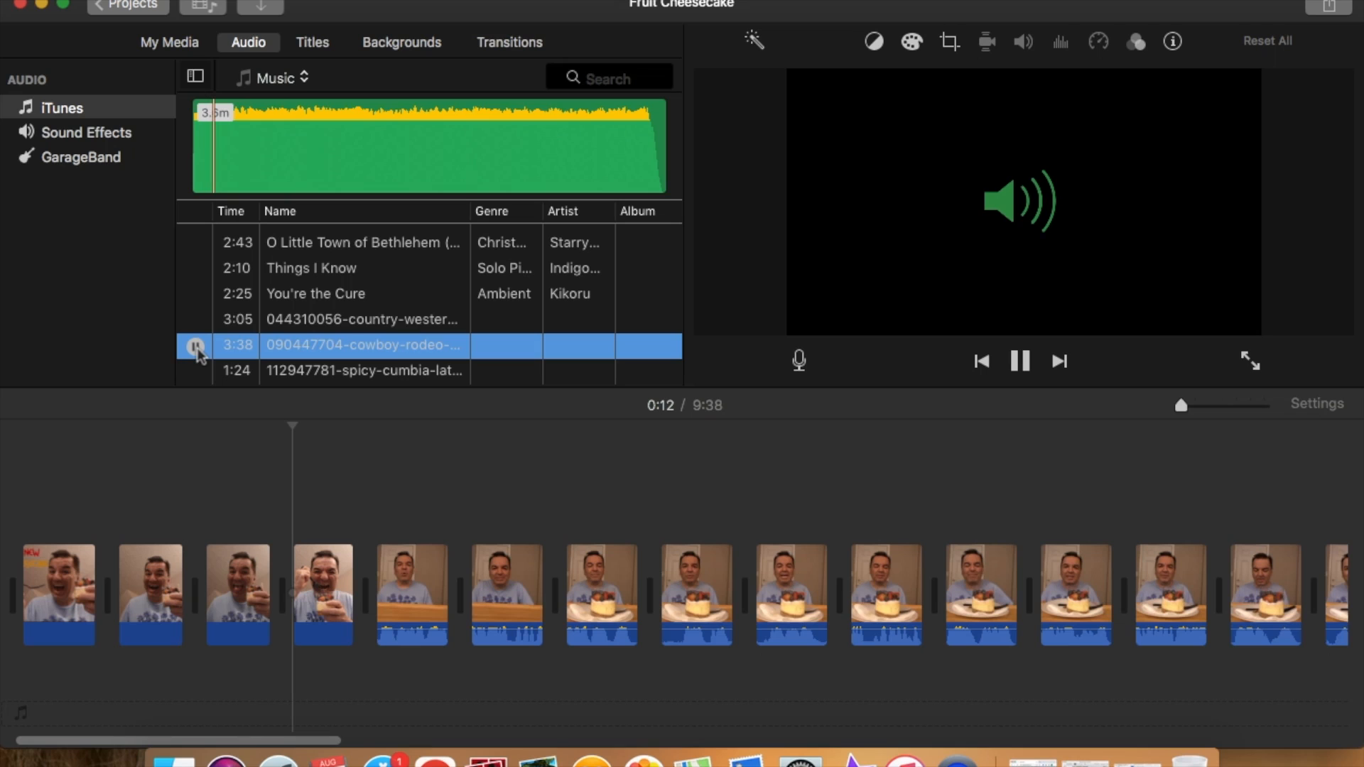
left_click(196, 348)
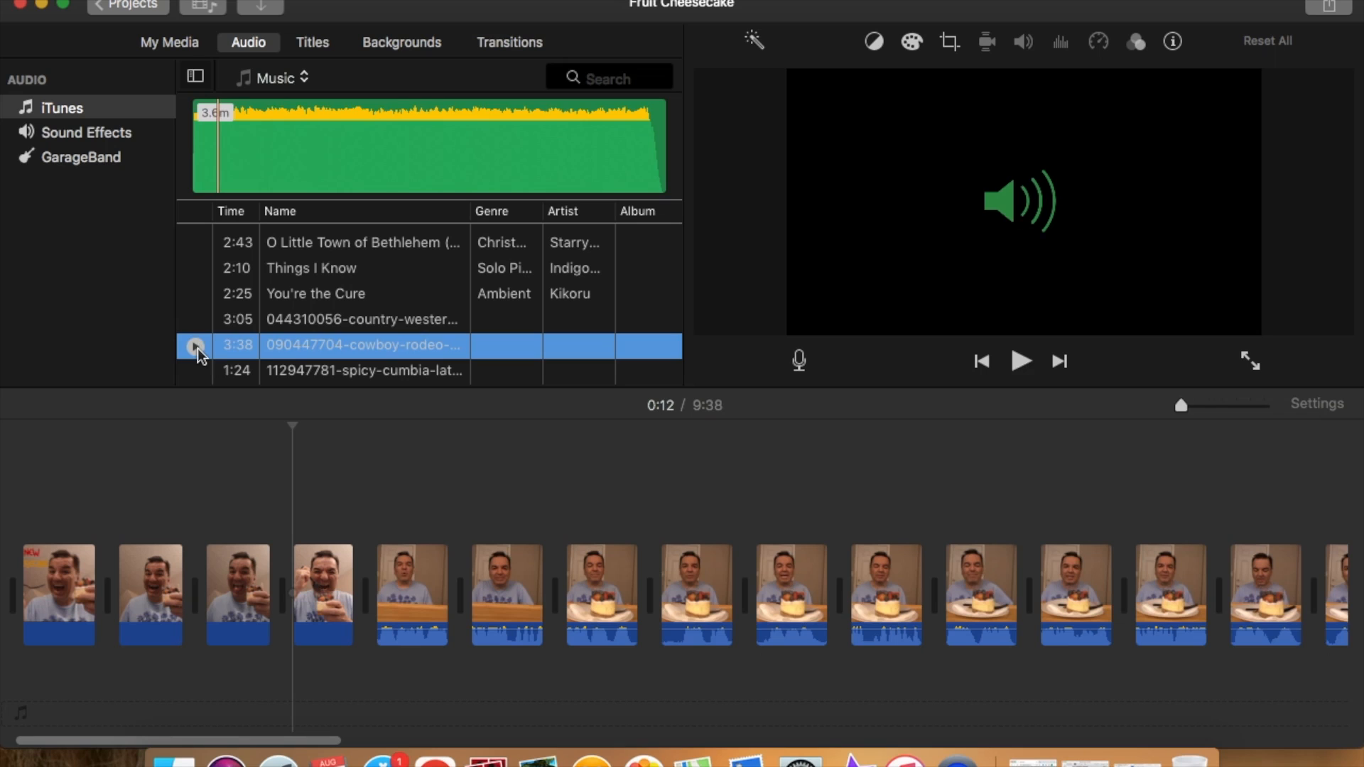
Step: Add the 044310056-country-western-cowboy track to the project timeline beneath the video clips
left_click(279, 321)
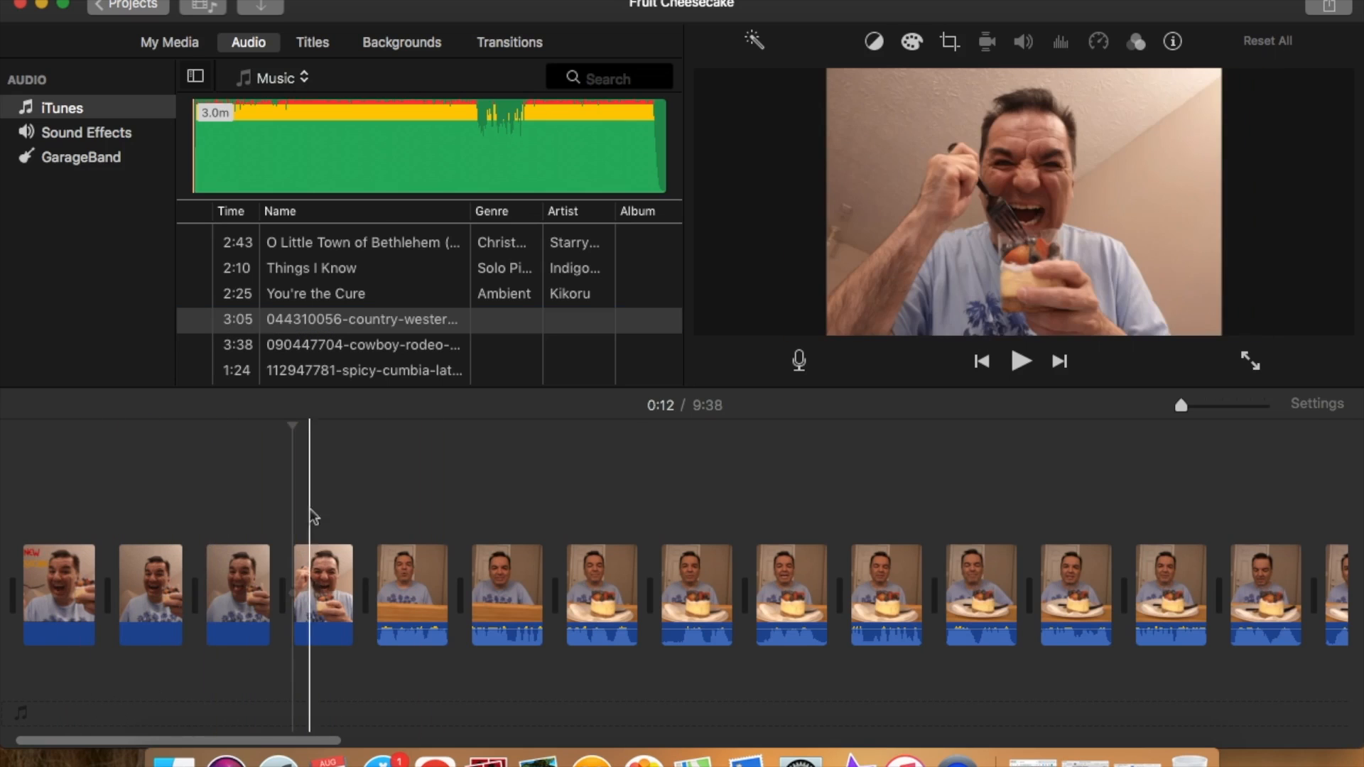
left_click(356, 325)
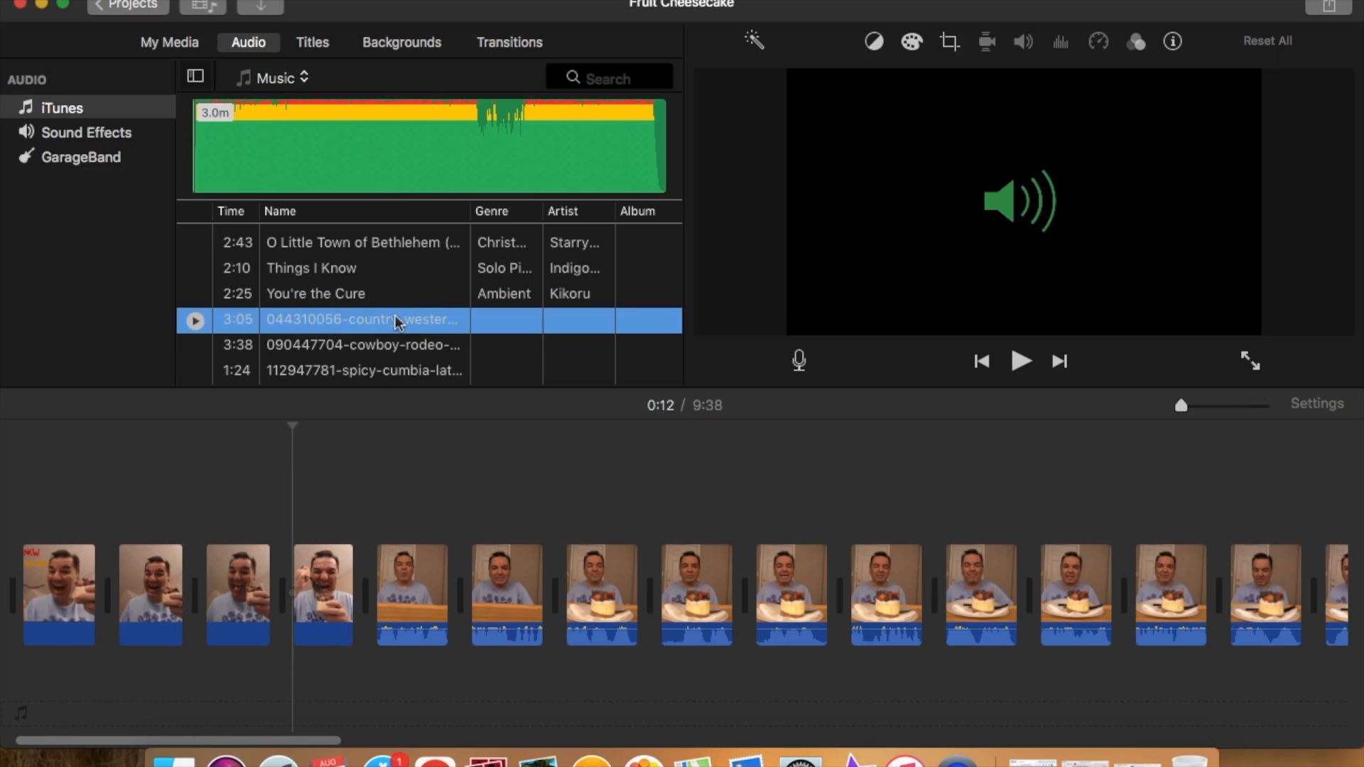
left_click_drag(394, 314, 122, 721)
left_click_drag(58, 761, 35, 691)
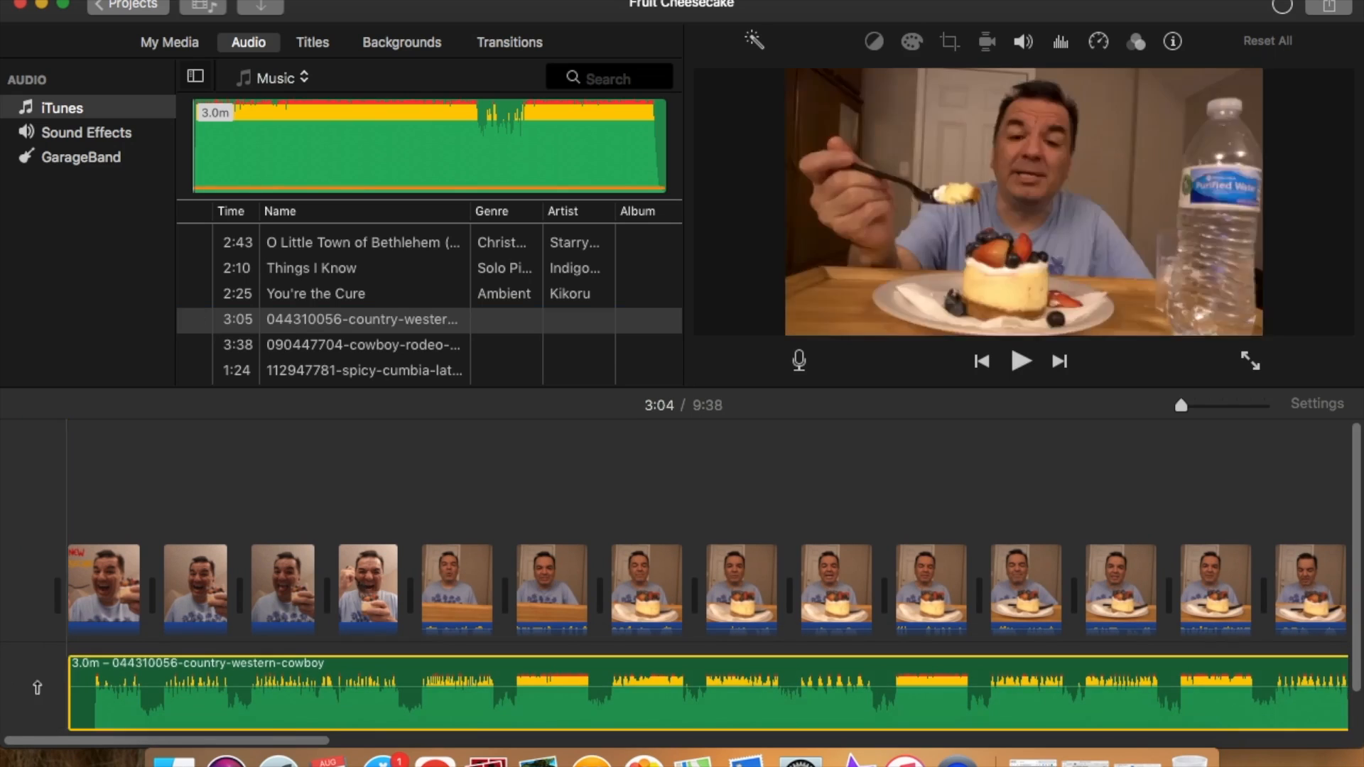
mouse_move(294, 740)
left_mouse_down()
mouse_move(430, 740)
mouse_move(306, 740)
left_mouse_up()
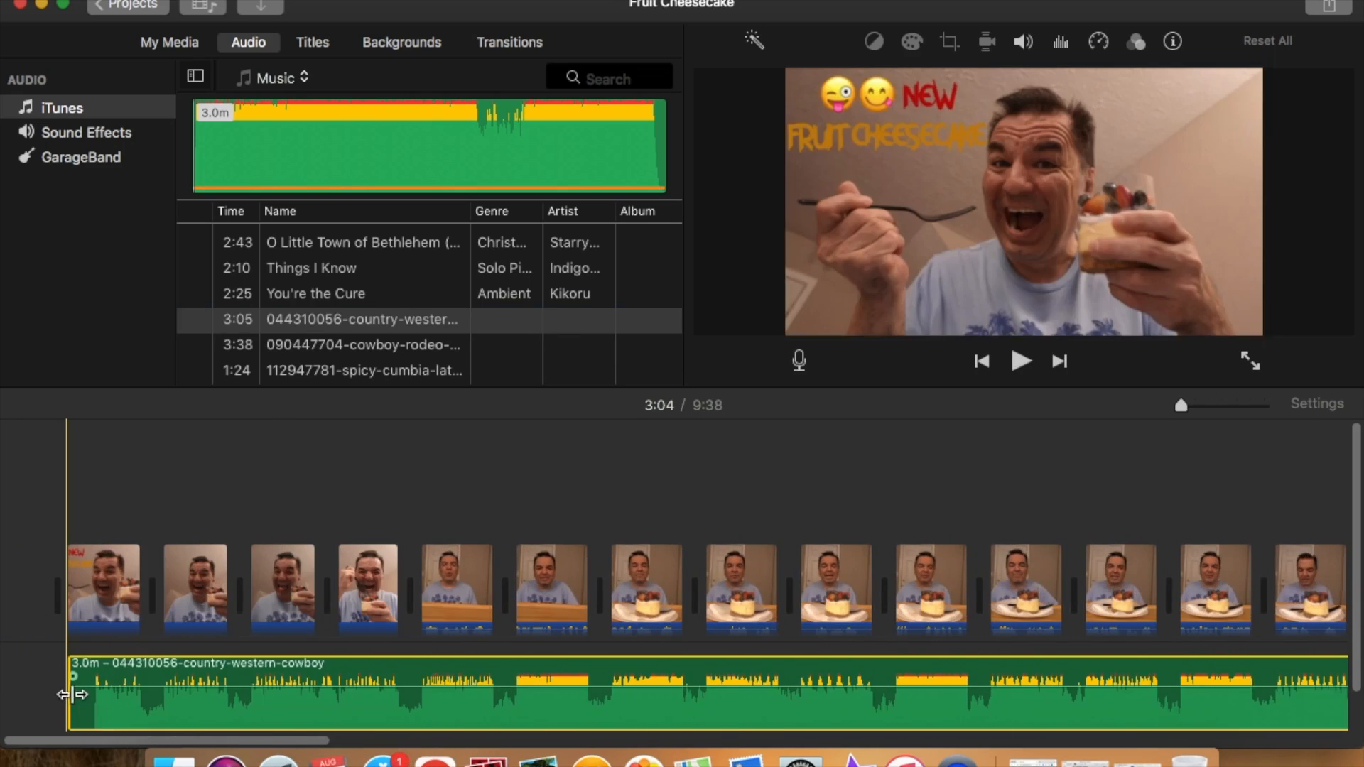
left_click_drag(72, 695, 131, 705)
left_click(287, 706)
mouse_move(287, 706)
left_mouse_down()
mouse_move(204, 700)
mouse_move(282, 703)
left_mouse_up()
left_click(339, 707)
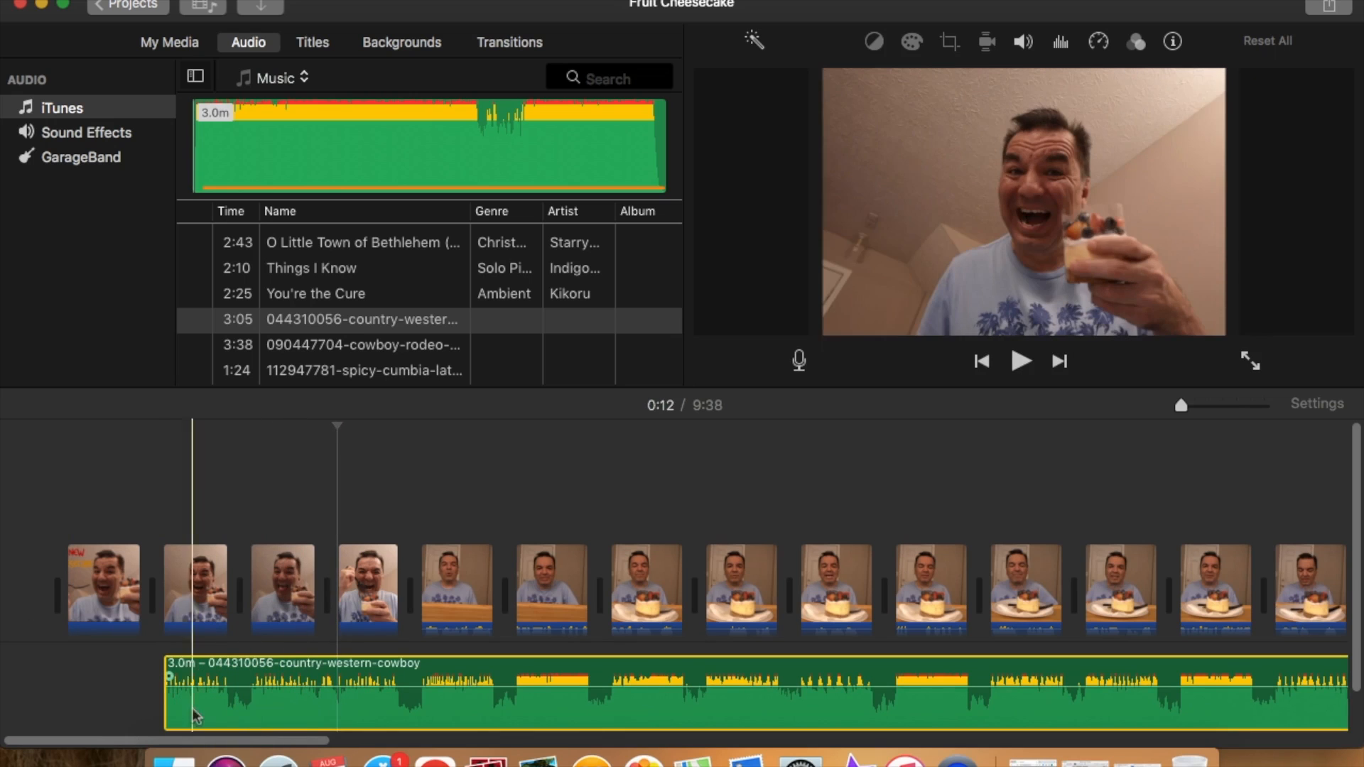
left_click_drag(215, 705, 130, 697)
left_click_drag(118, 699, 118, 699)
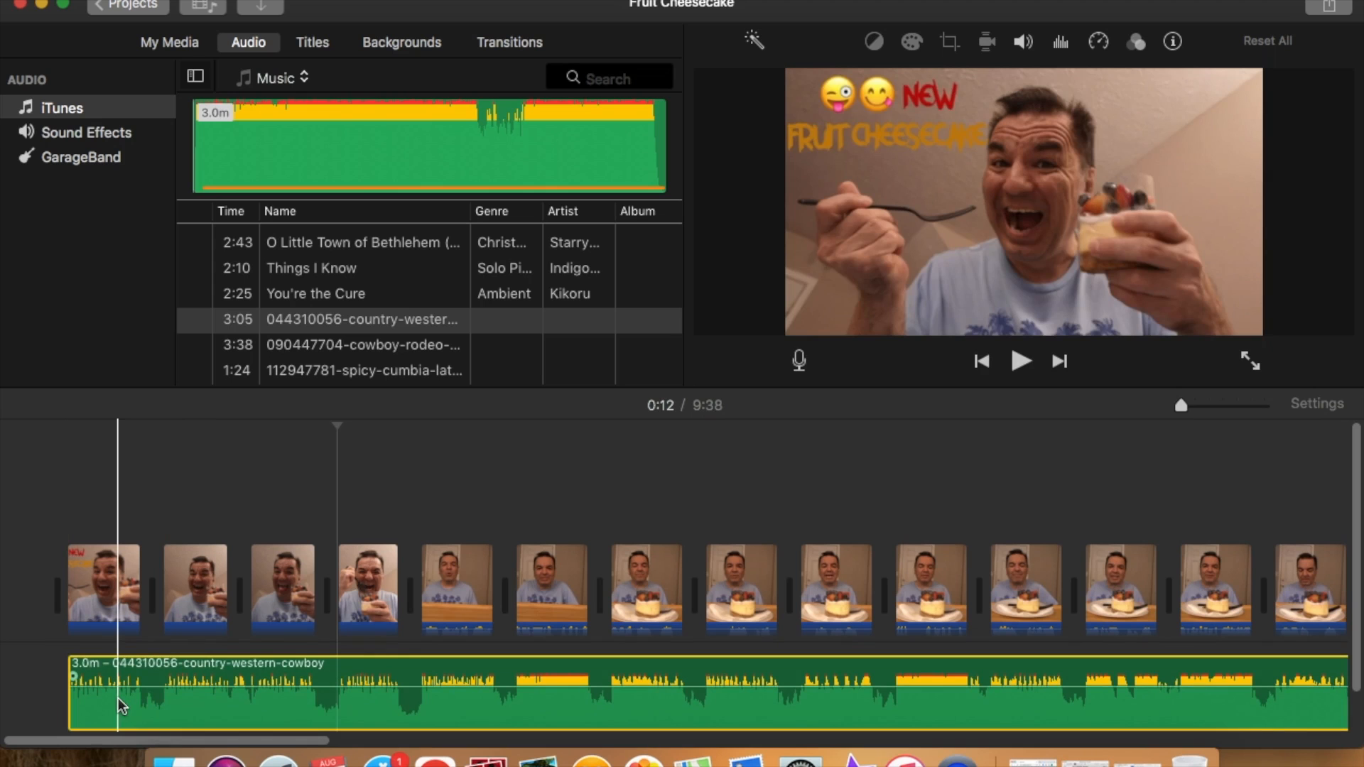
Step: Trim the end of the music clip so it lasts about 16 seconds
left_click_drag(326, 741, 518, 746)
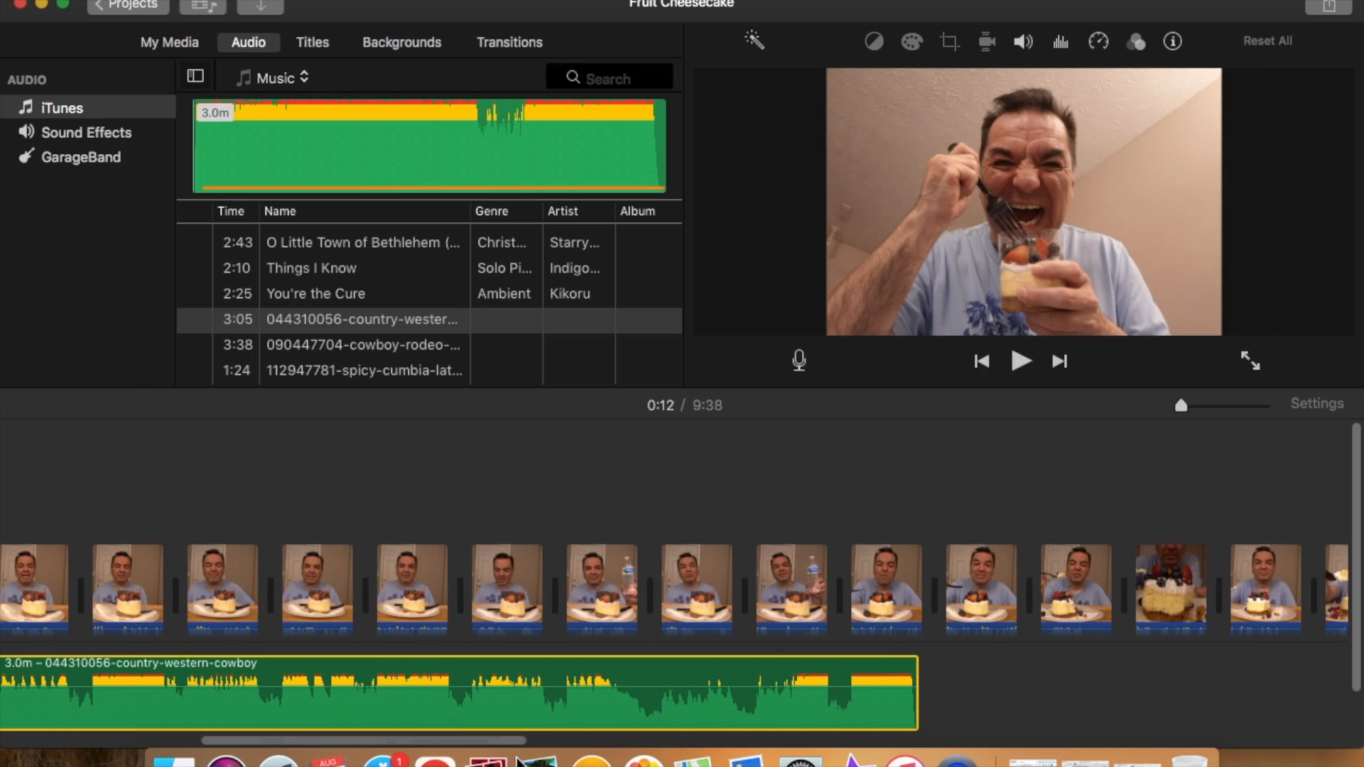
left_click(915, 700)
left_click_drag(915, 702, 145, 700)
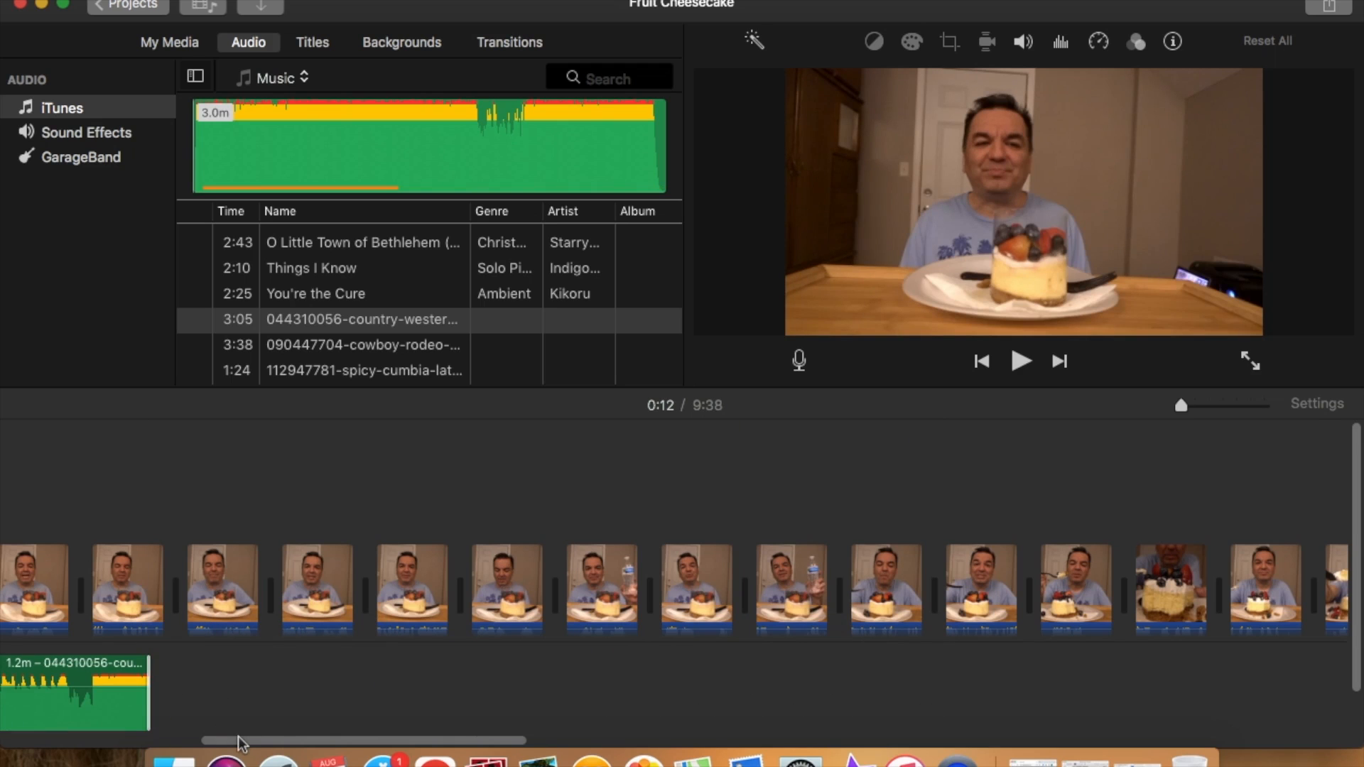
left_click_drag(239, 743, 28, 759)
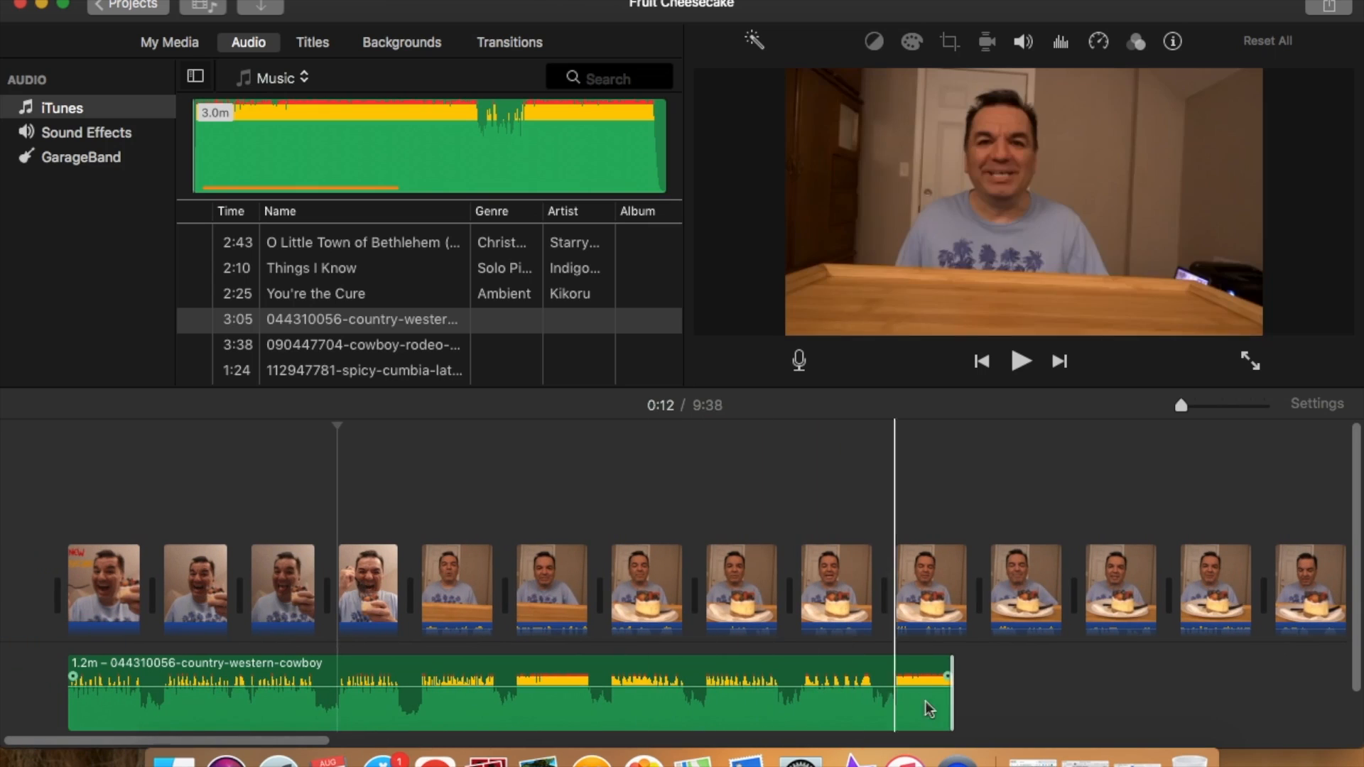
left_click_drag(949, 708, 398, 698)
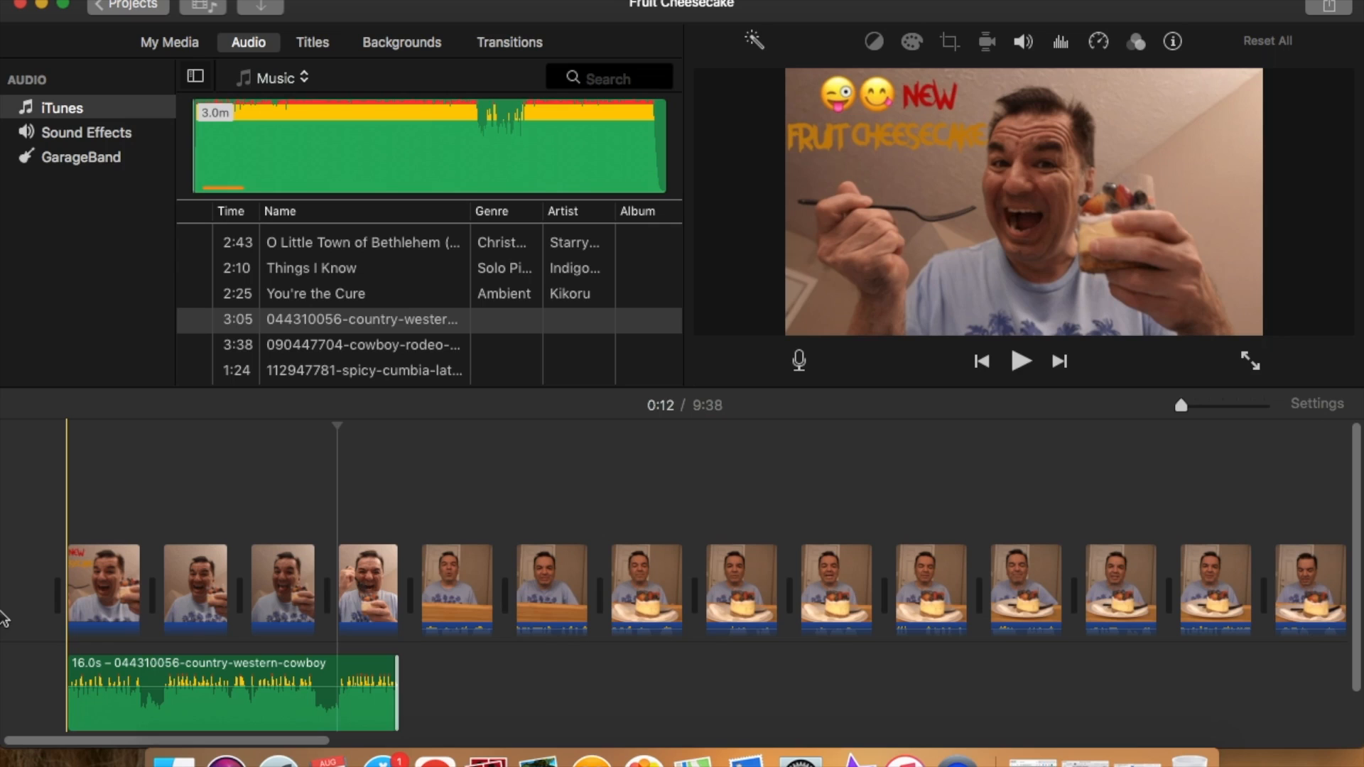
Step: Play the project from the beginning with the music and pause playback
left_click(57, 719)
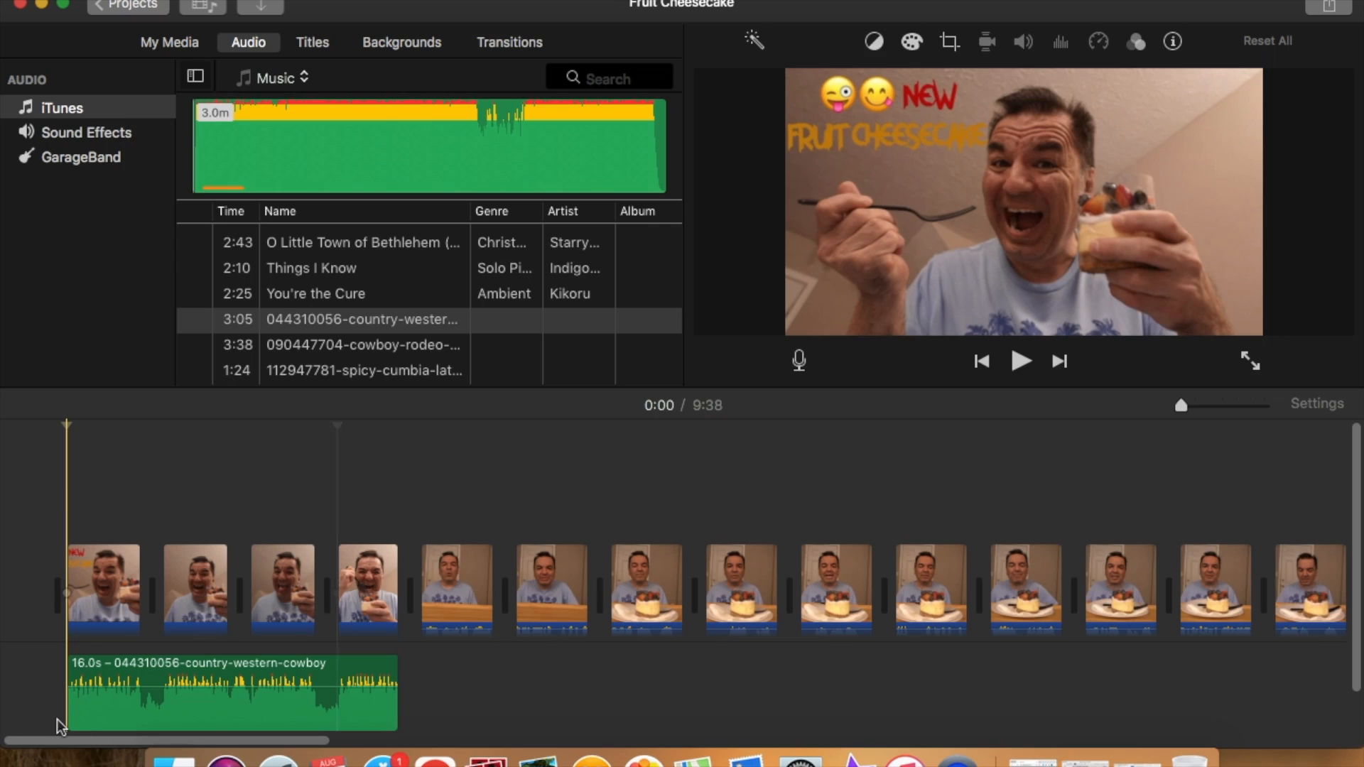
key("space")
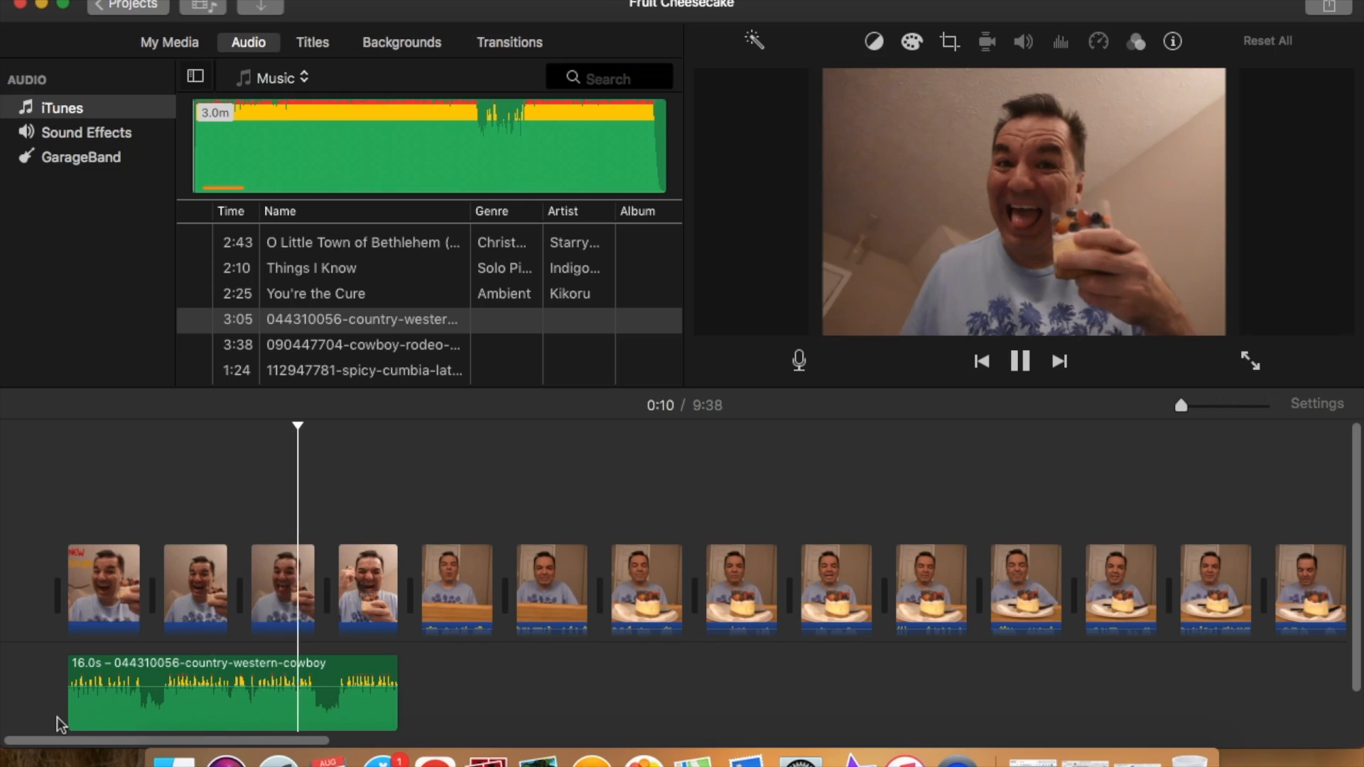
left_click(1023, 362)
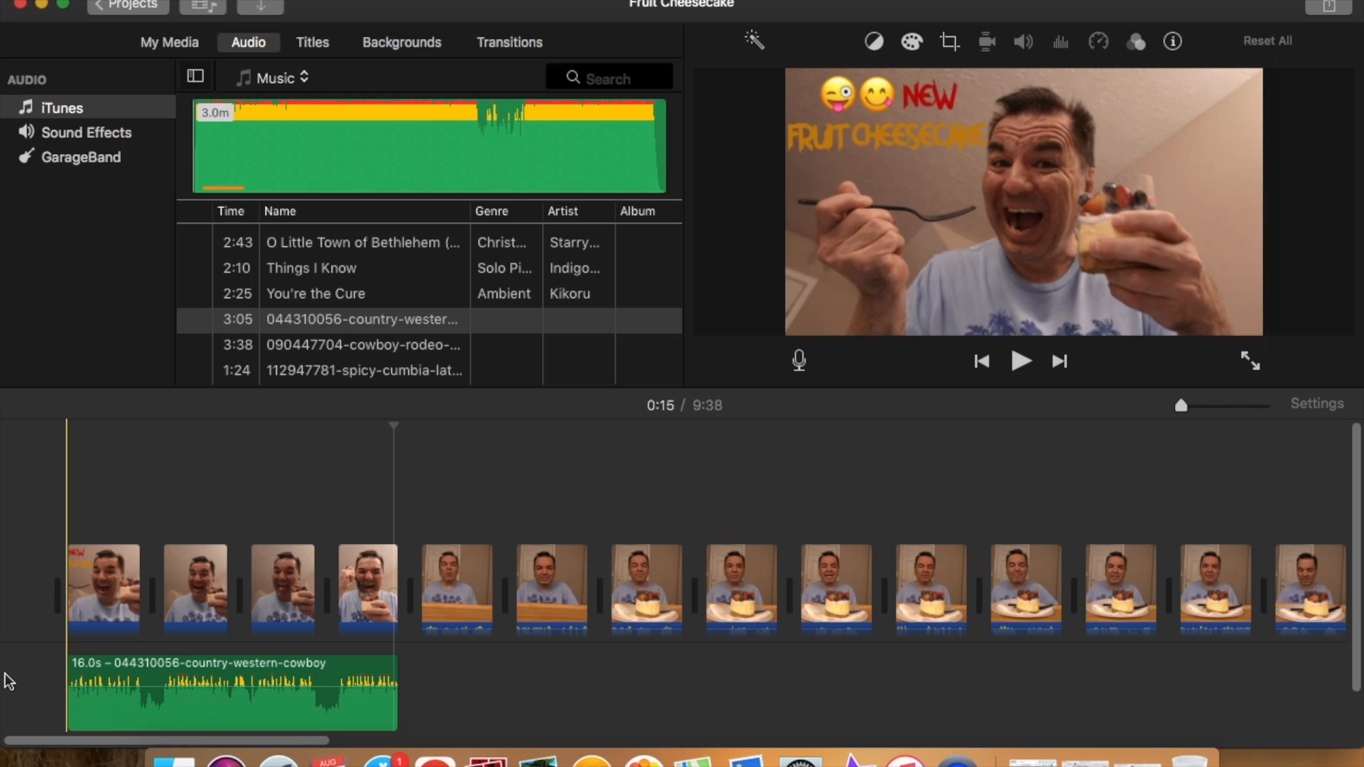
Step: Delete the country-western-cowboy music clip from the timeline
left_click(238, 703)
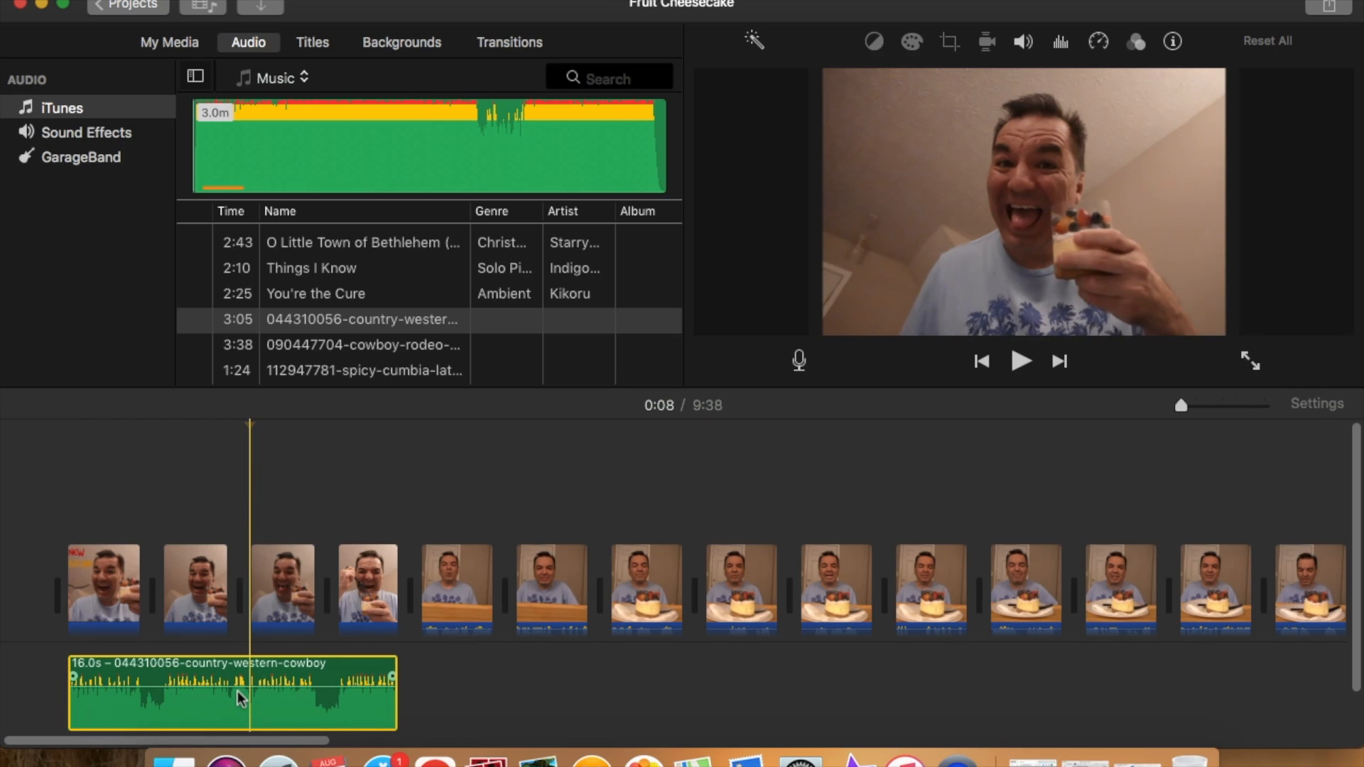
right_click(237, 690)
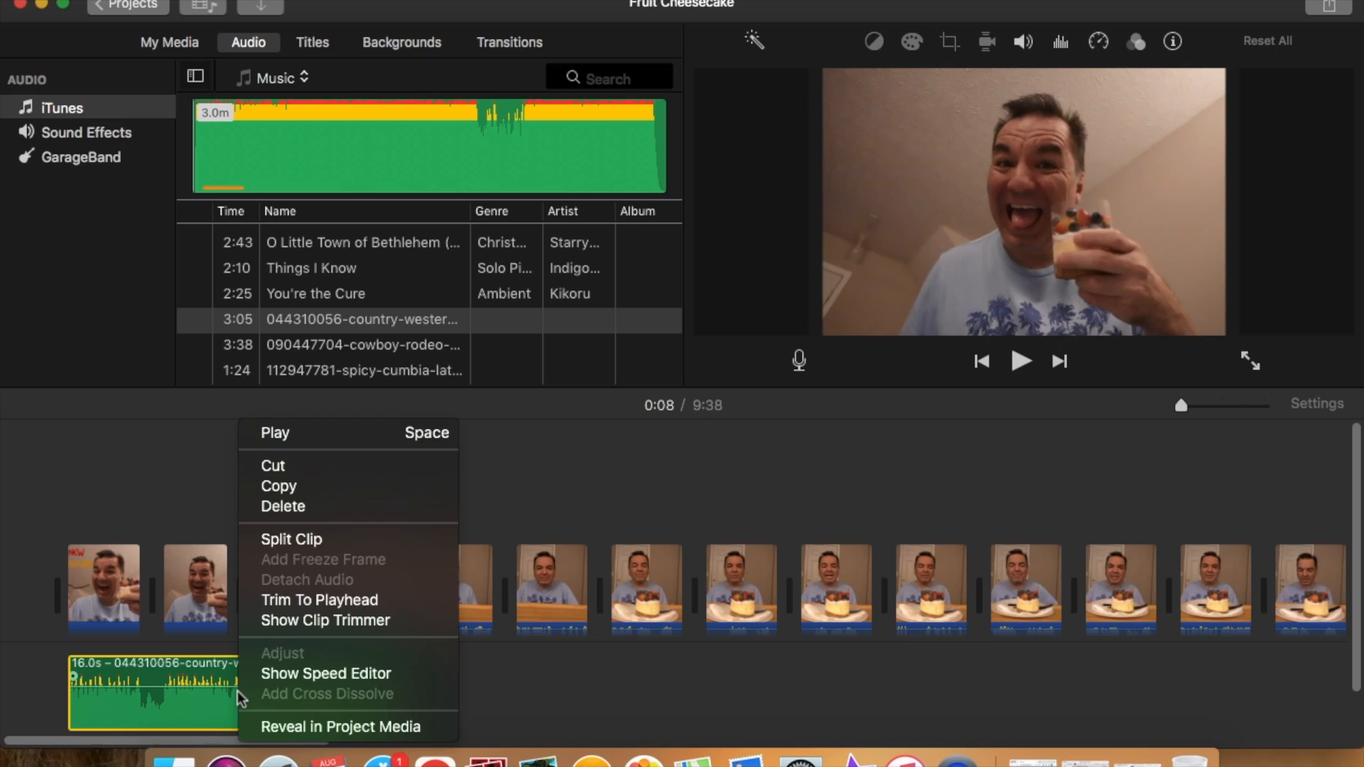
left_click(289, 506)
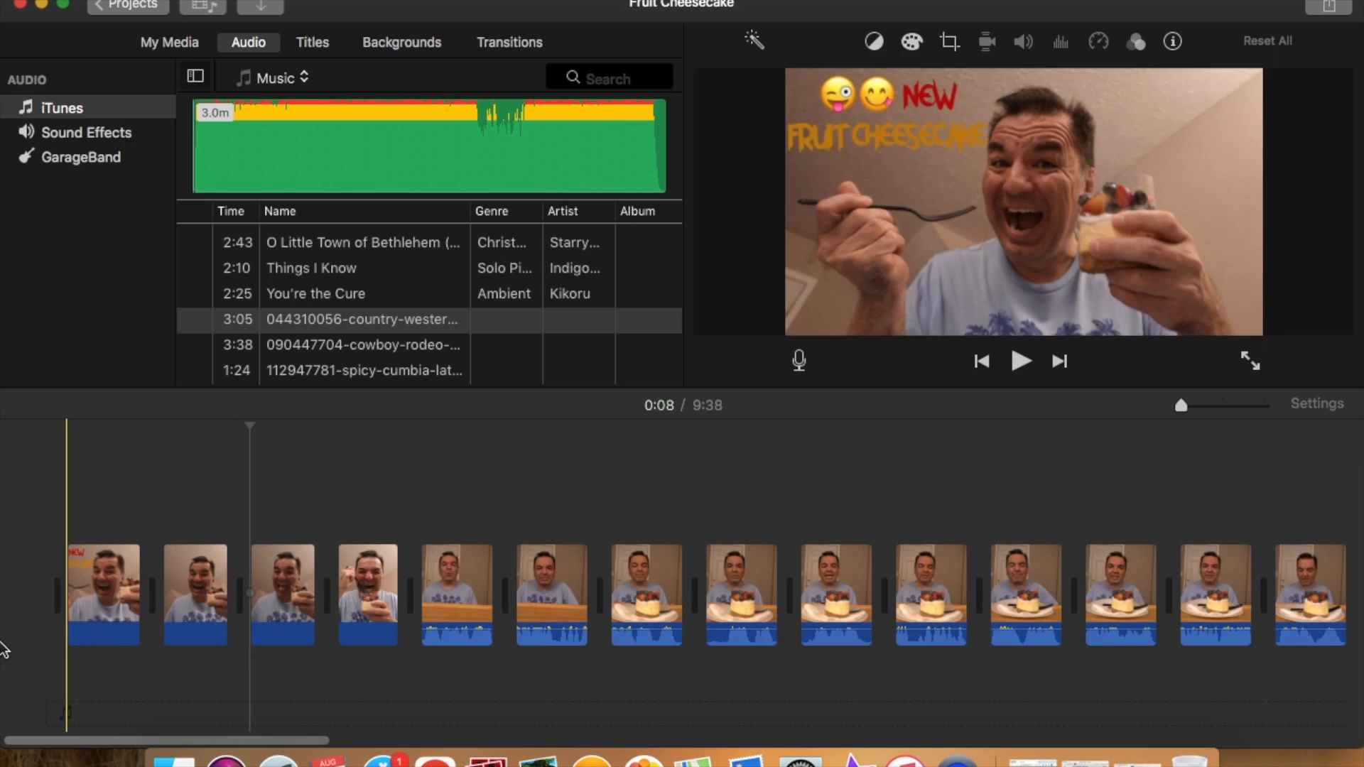
left_click(59, 673)
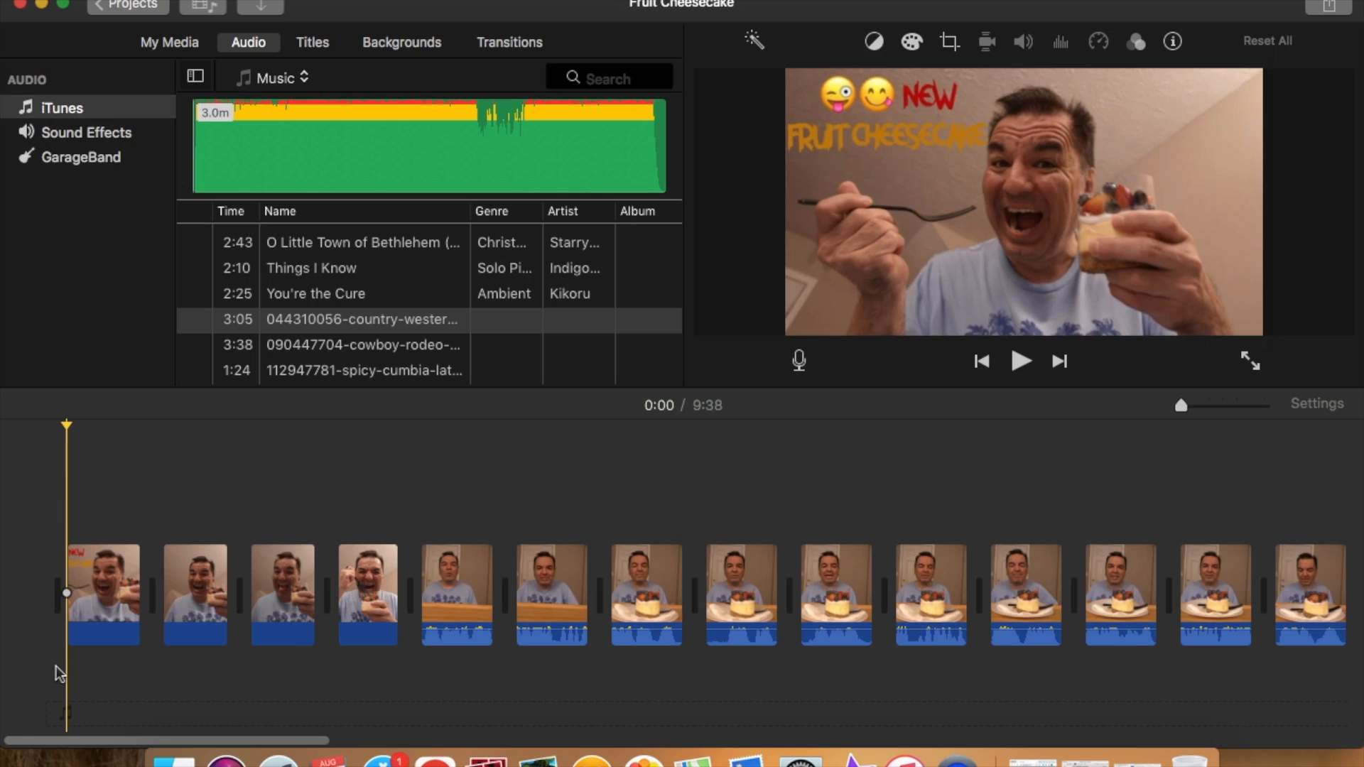
scroll(55, 666, "right", 2)
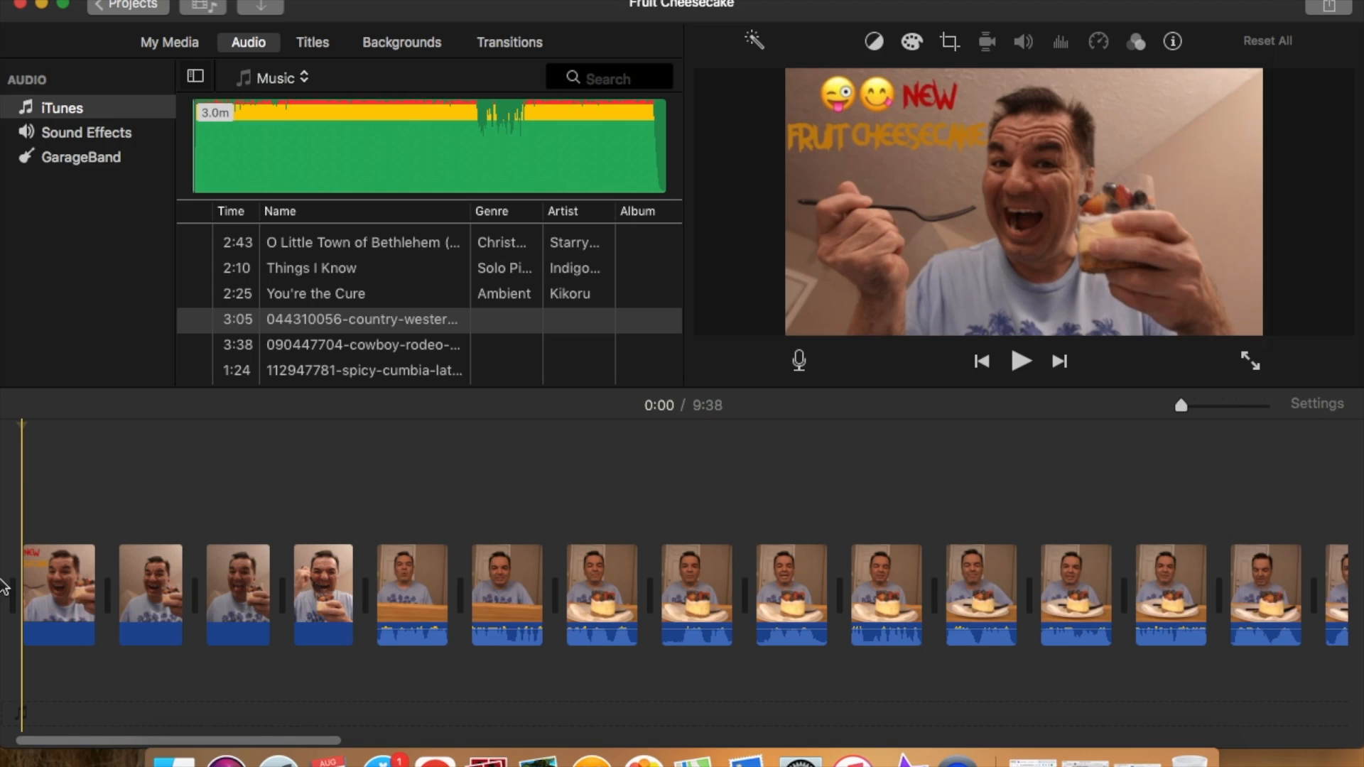
scroll(60, 673, "left", 3)
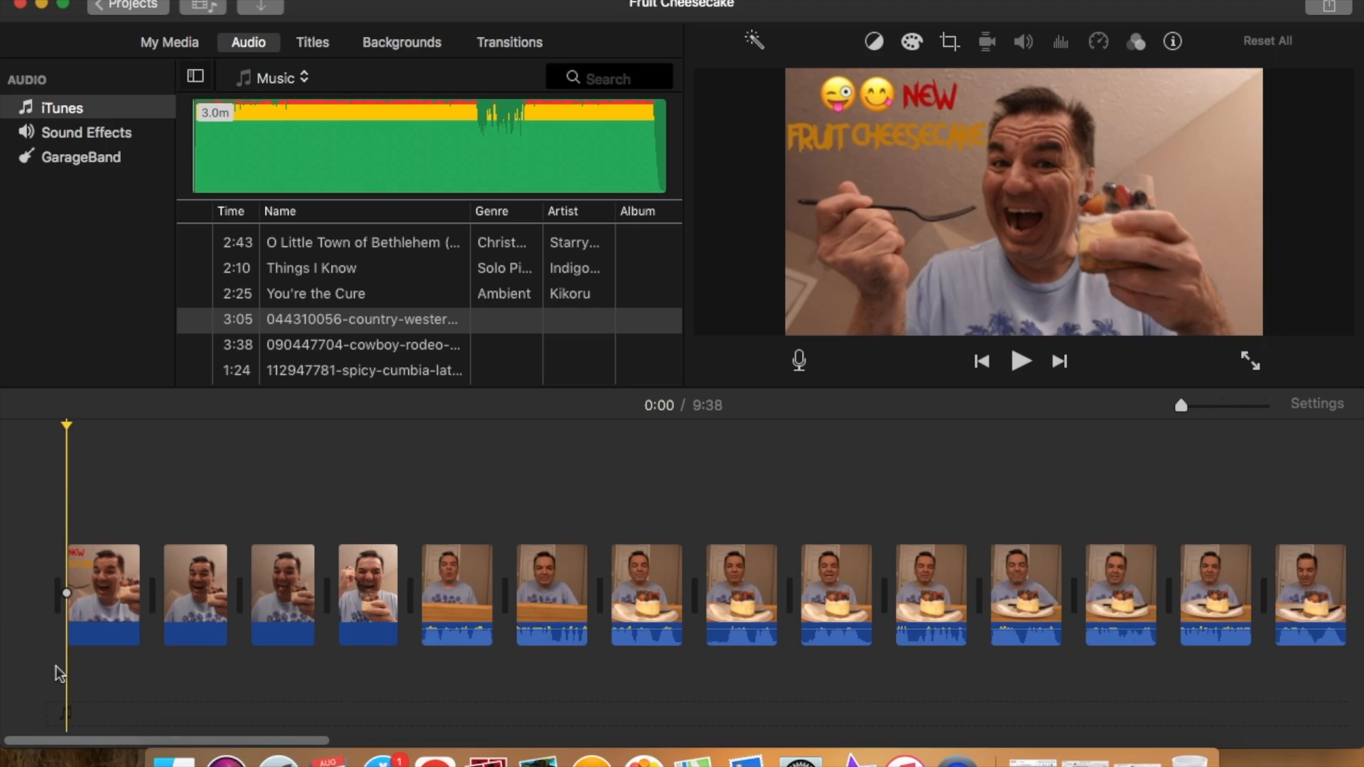
scroll(55, 667, "right", 3)
scroll(60, 673, "left", 3)
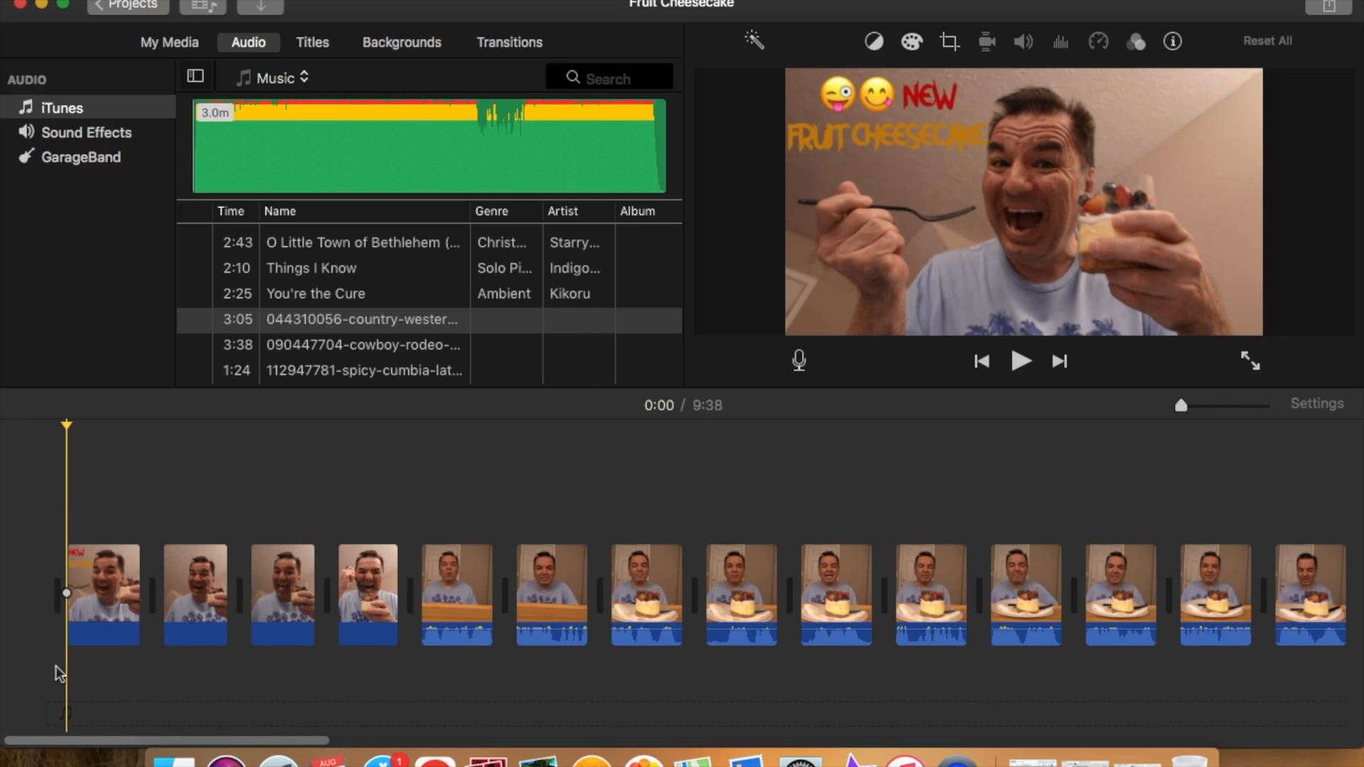